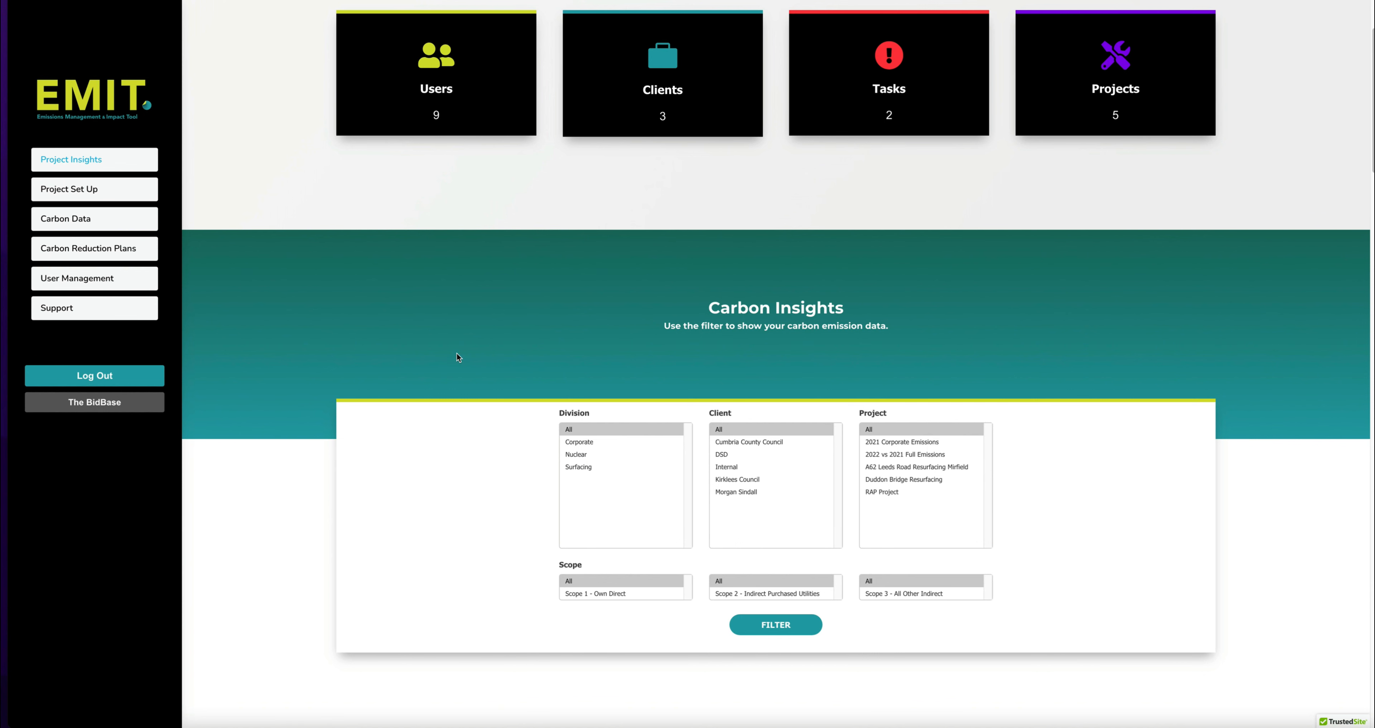
Open the project carbon data and start a New Materials entry.
{"action": "left_click", "coordinate": [80, 220]}
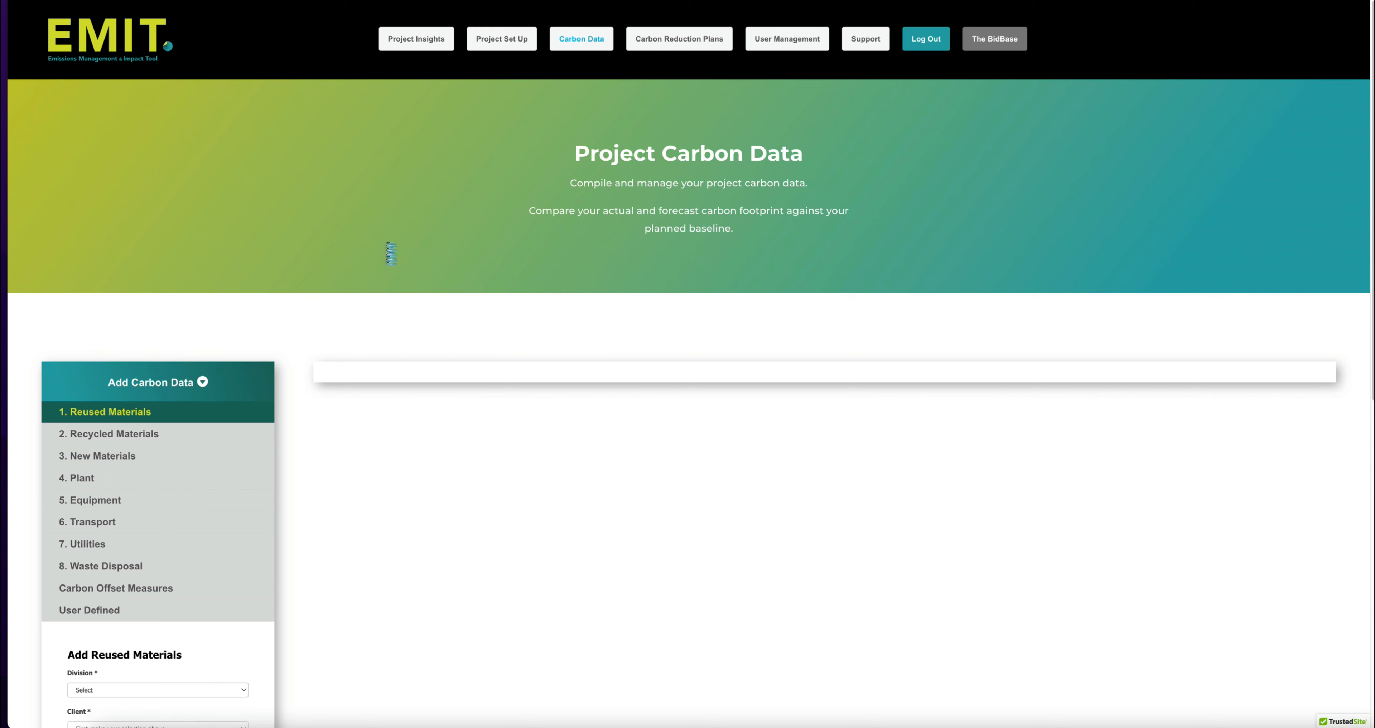
{"action": "scroll", "coordinate": [282, 179], "scroll_direction": "down", "scroll_amount": 3}
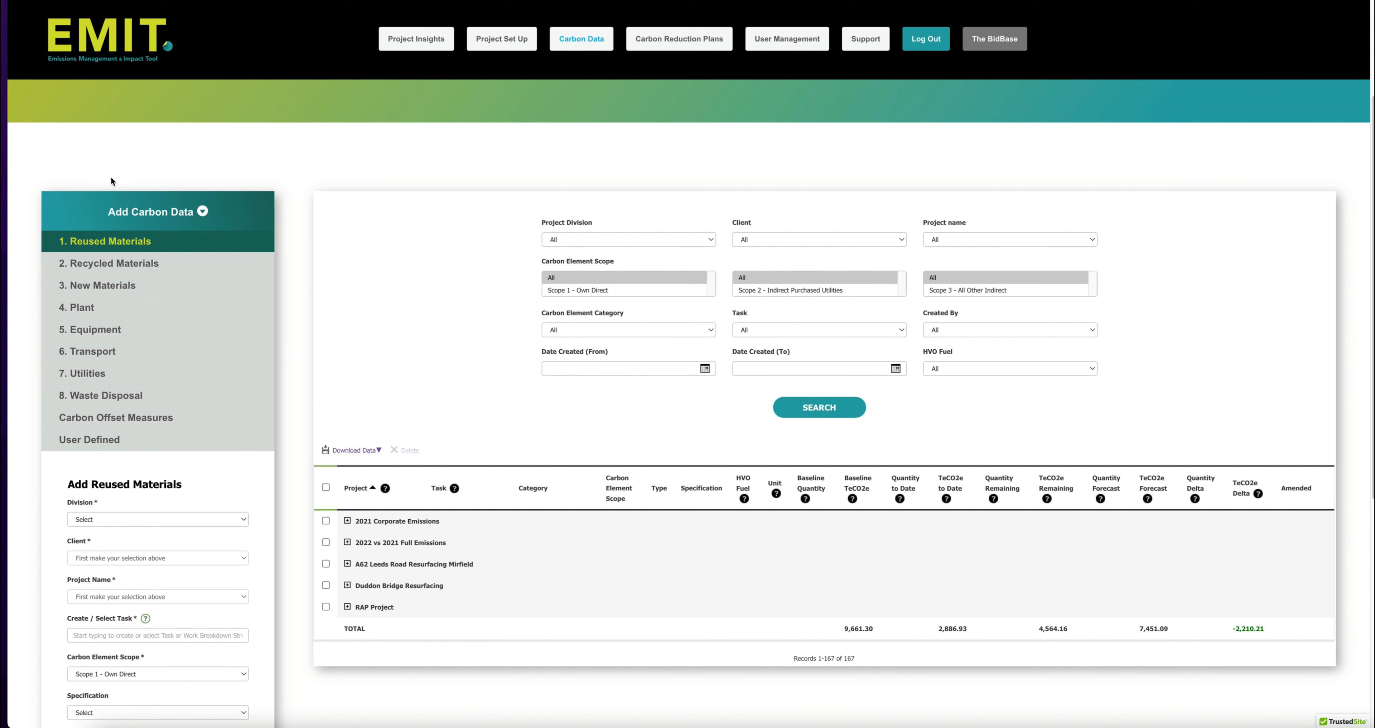
{"action": "left_click", "coordinate": [114, 289]}
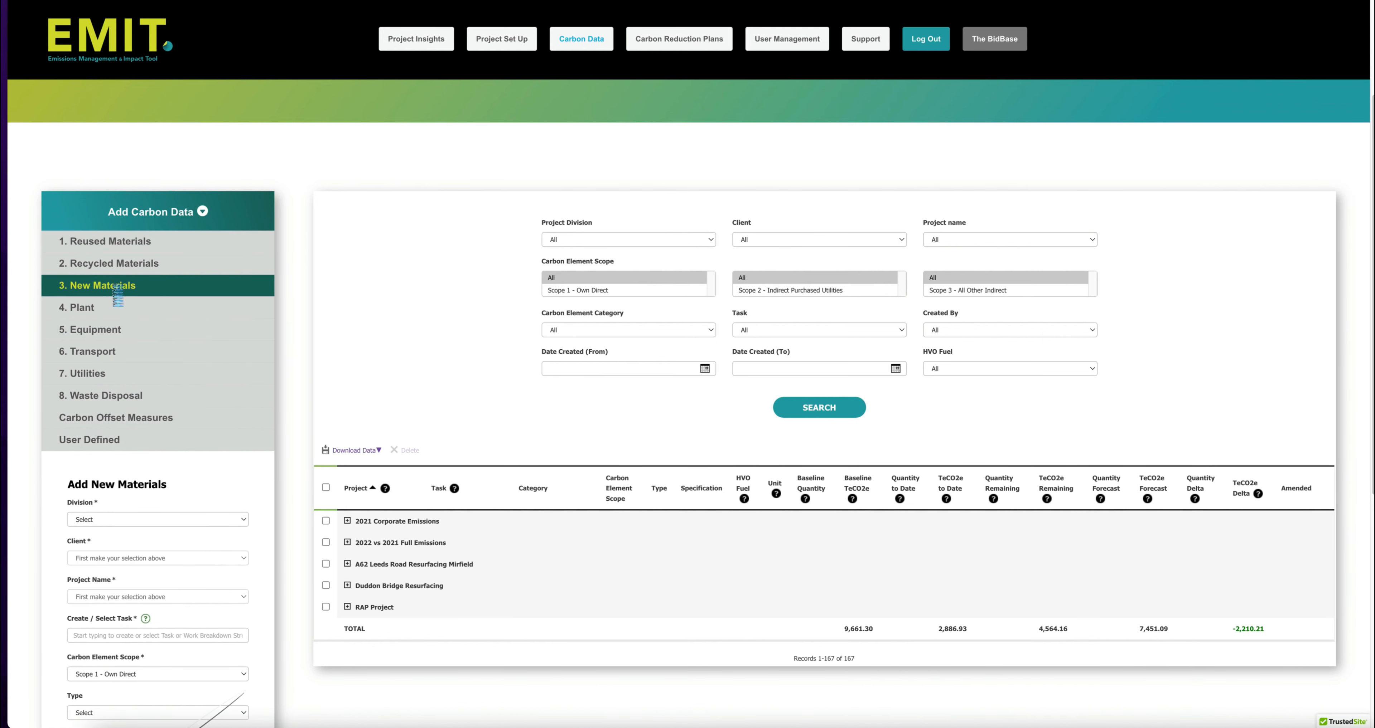
Assign the new material to the Surfacing division, Internal client, DEMO project and a task named "1. Foundations".
{"action": "scroll", "coordinate": [114, 290], "scroll_direction": "down", "scroll_amount": 1}
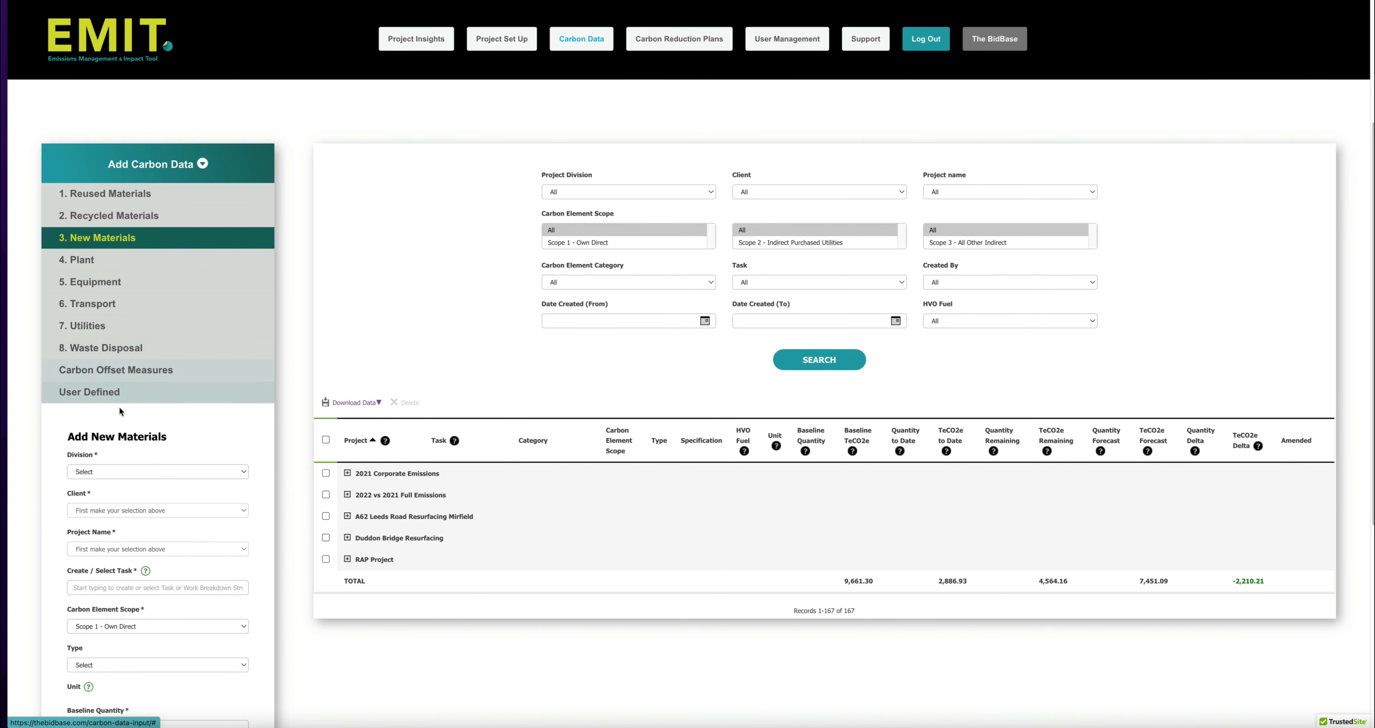
{"action": "scroll", "coordinate": [112, 418], "scroll_direction": "down", "scroll_amount": 2}
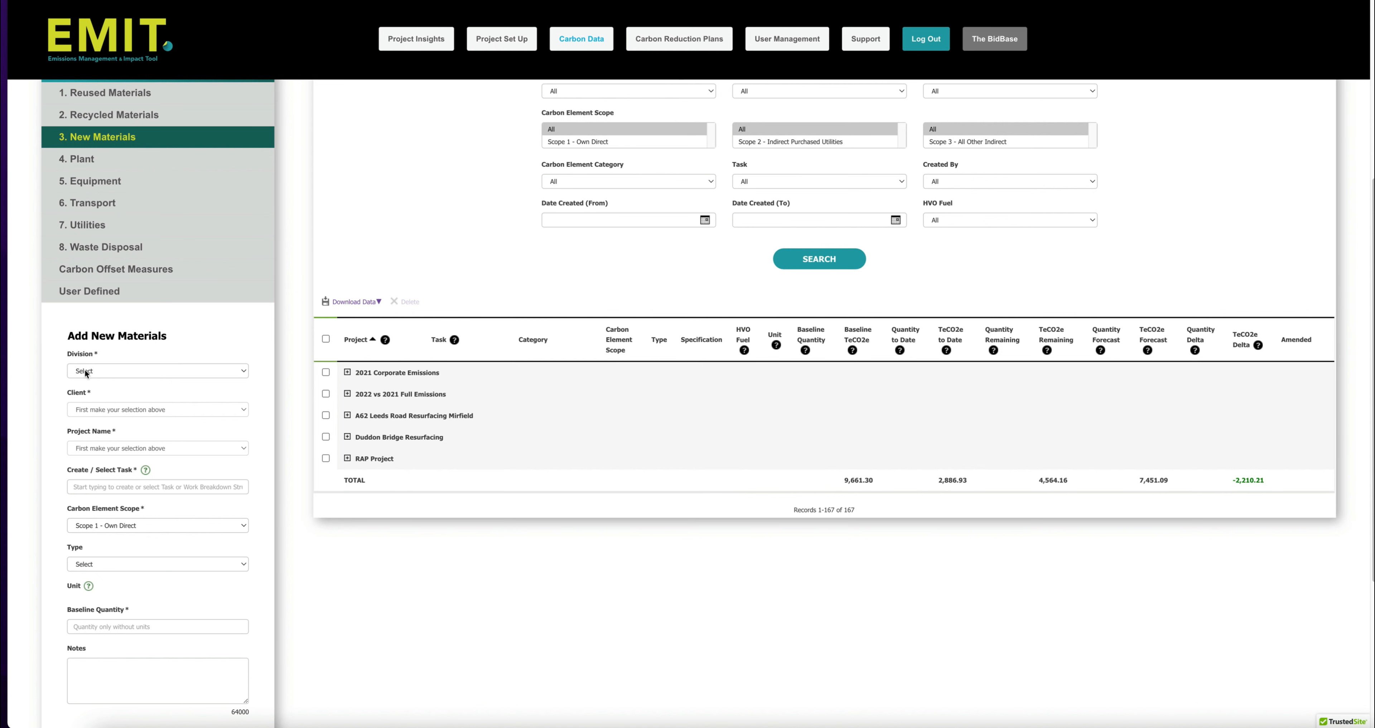
{"action": "left_click", "coordinate": [85, 369]}
{"action": "left_click", "coordinate": [98, 398]}
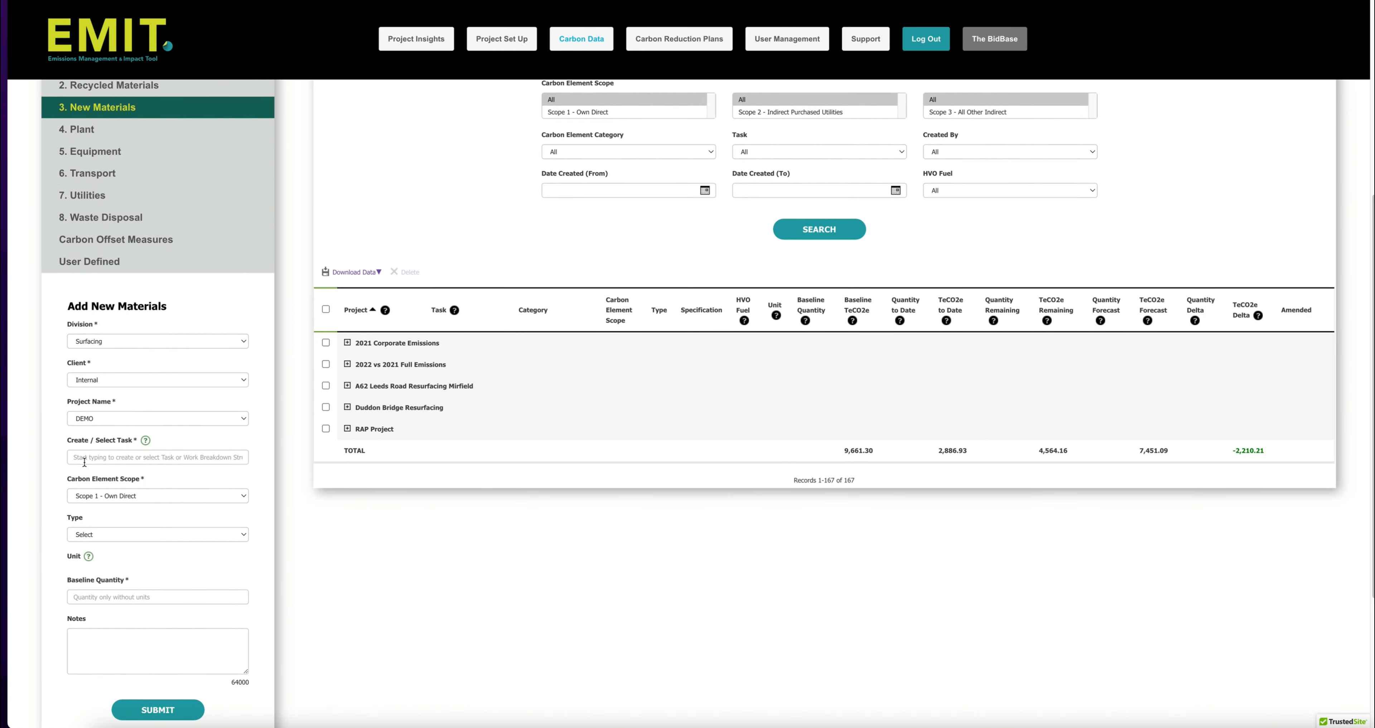
{"action": "left_click", "coordinate": [104, 457]}
{"action": "type", "text": "1. Foundations"}
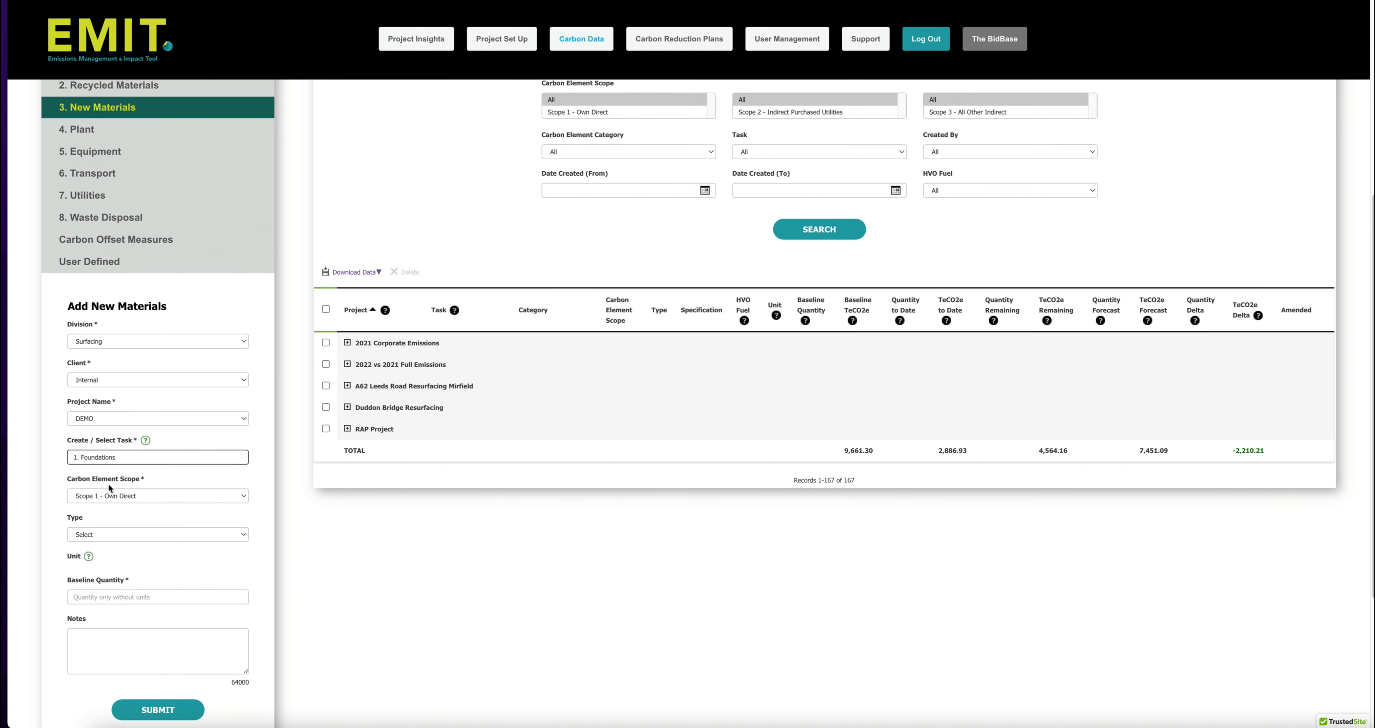
Set the material type to Concrete with the specification 100% CEMI - C35/45.
{"action": "scroll", "coordinate": [115, 454], "scroll_direction": "down", "scroll_amount": 1}
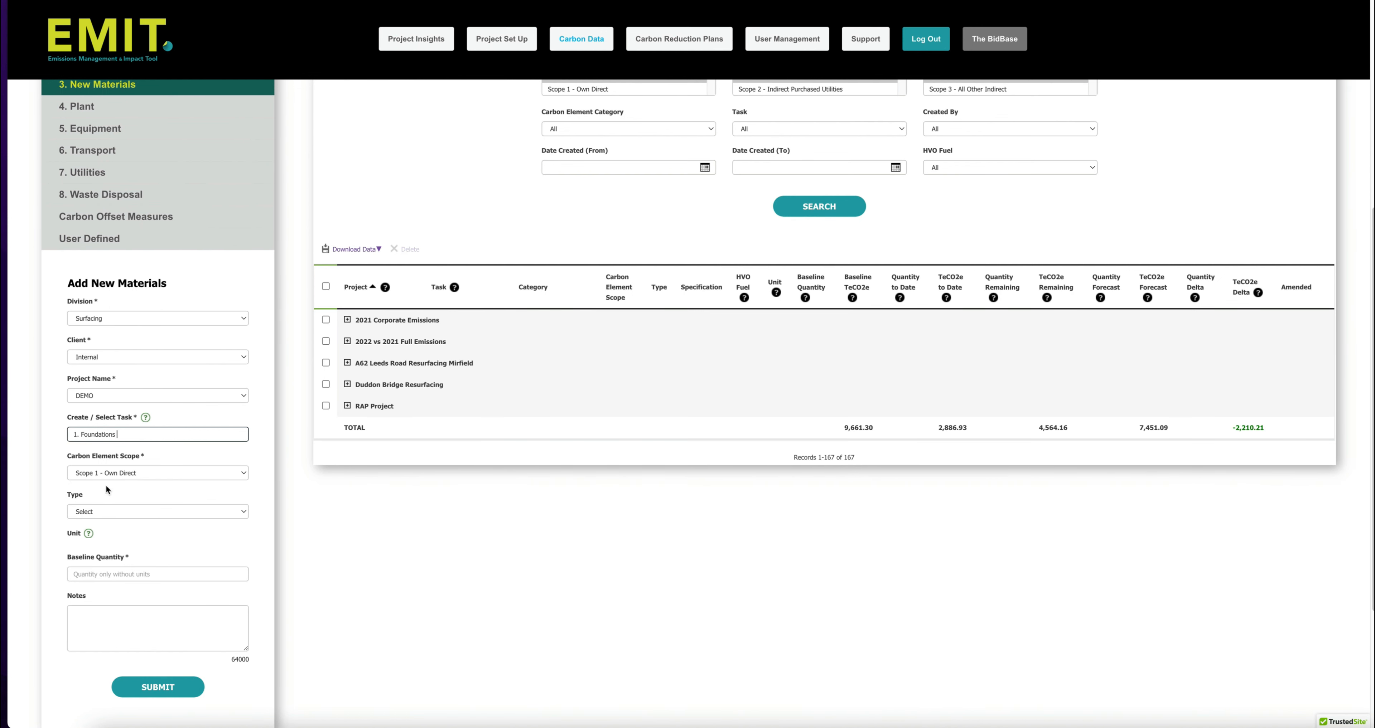
{"action": "scroll", "coordinate": [86, 496], "scroll_direction": "down", "scroll_amount": 1}
{"action": "left_click", "coordinate": [86, 493]}
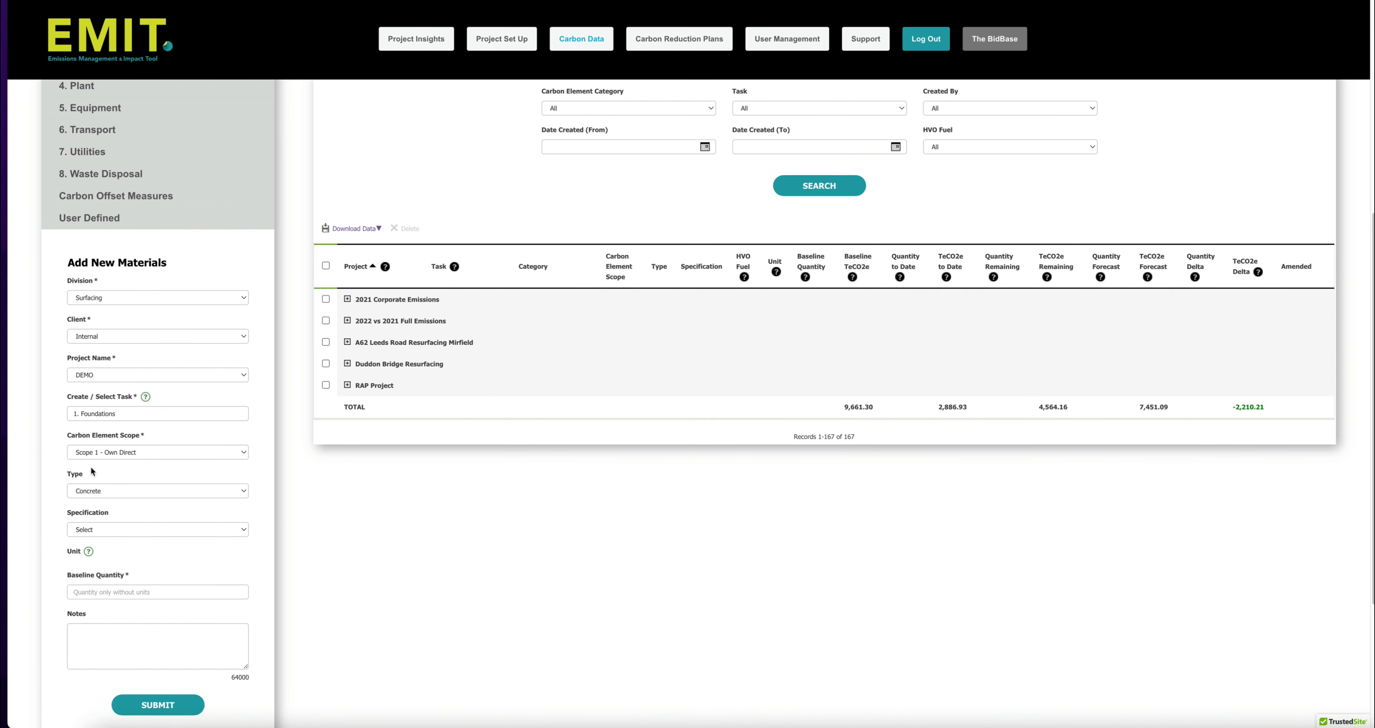
{"action": "scroll", "coordinate": [79, 481], "scroll_direction": "down", "scroll_amount": 2}
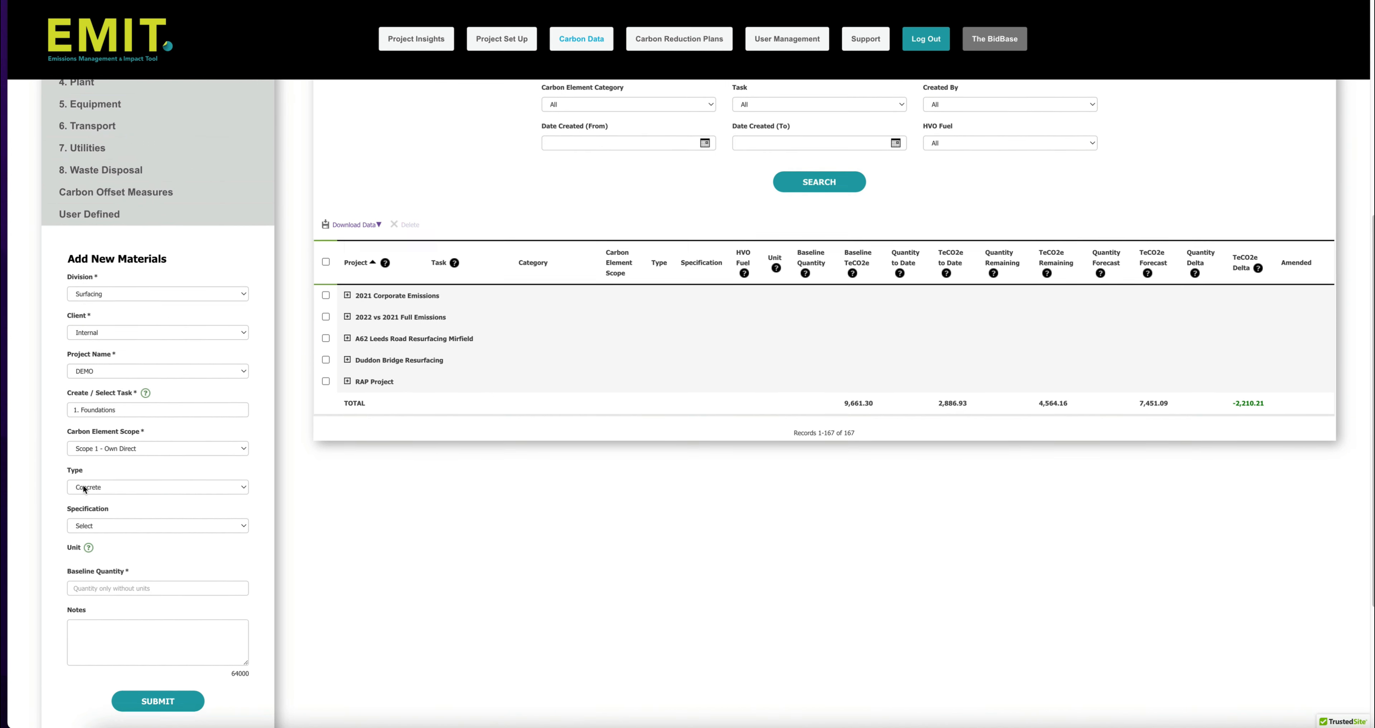
{"action": "left_click", "coordinate": [85, 488]}
{"action": "left_click", "coordinate": [86, 495]}
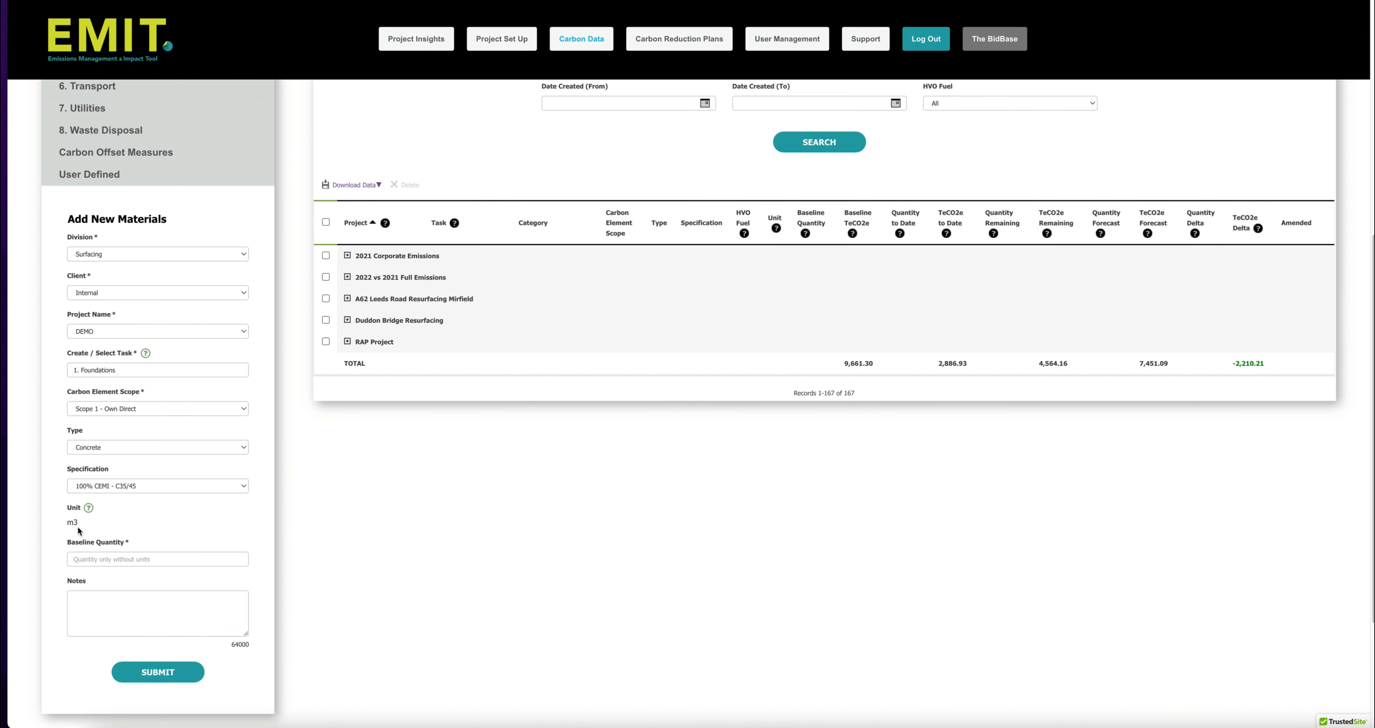
Enter a baseline quantity of 100 with the note "To the nearest m3" and submit the concrete entry.
{"action": "left_click", "coordinate": [97, 558]}
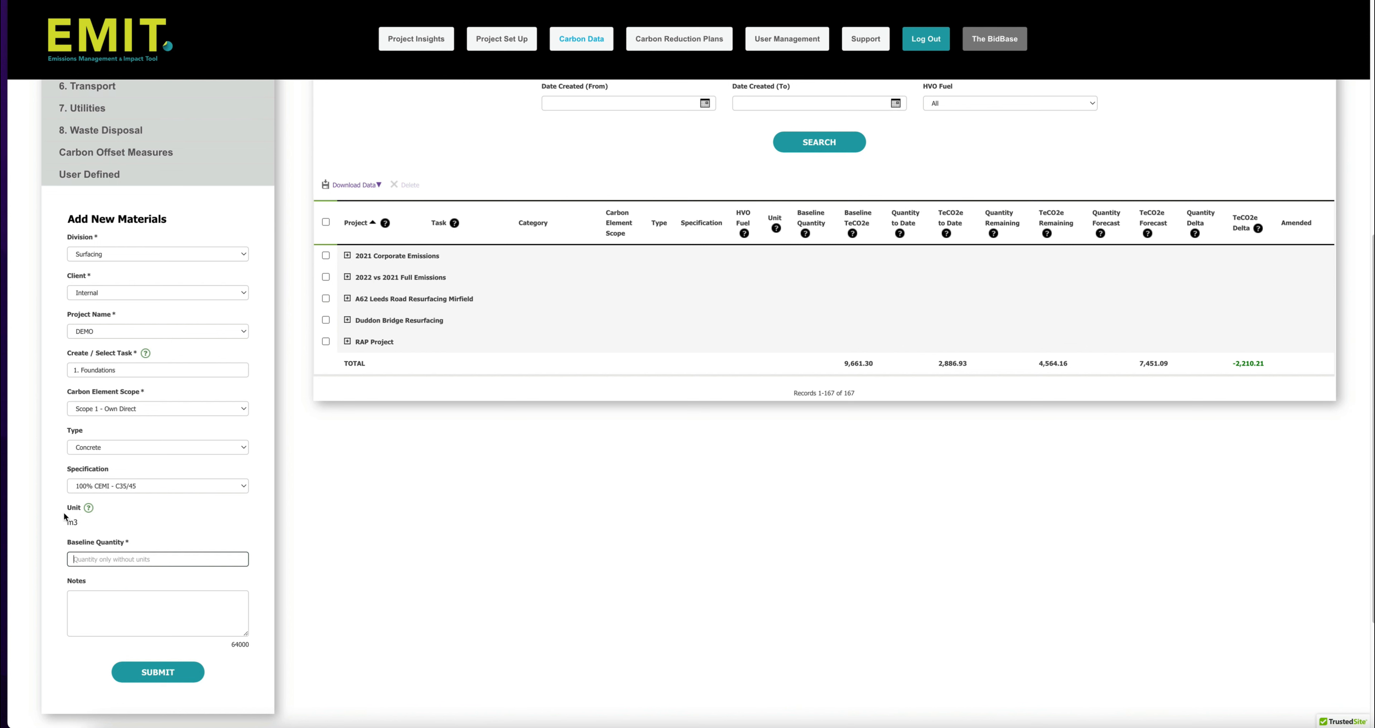
{"action": "type", "text": "100"}
{"action": "left_click", "coordinate": [95, 607]}
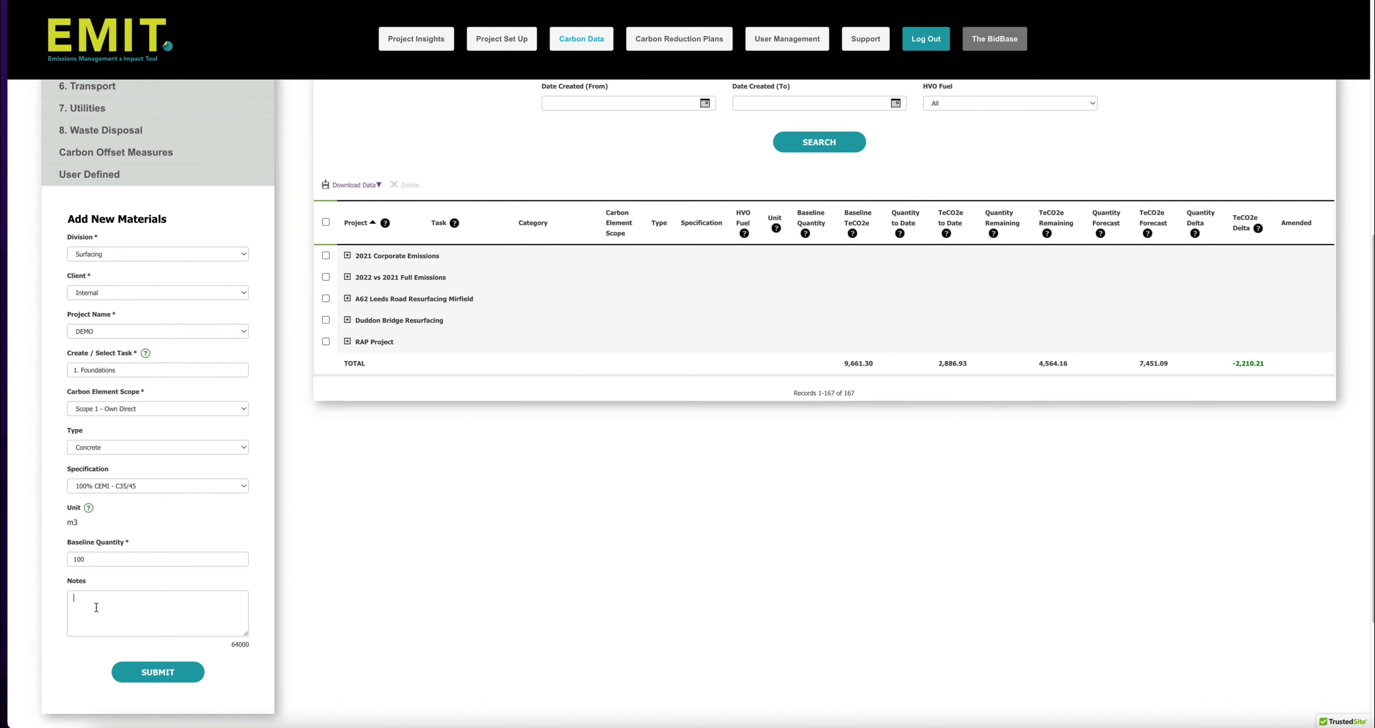
{"action": "type", "text": "To the nearest m3"}
{"action": "left_click", "coordinate": [159, 673]}
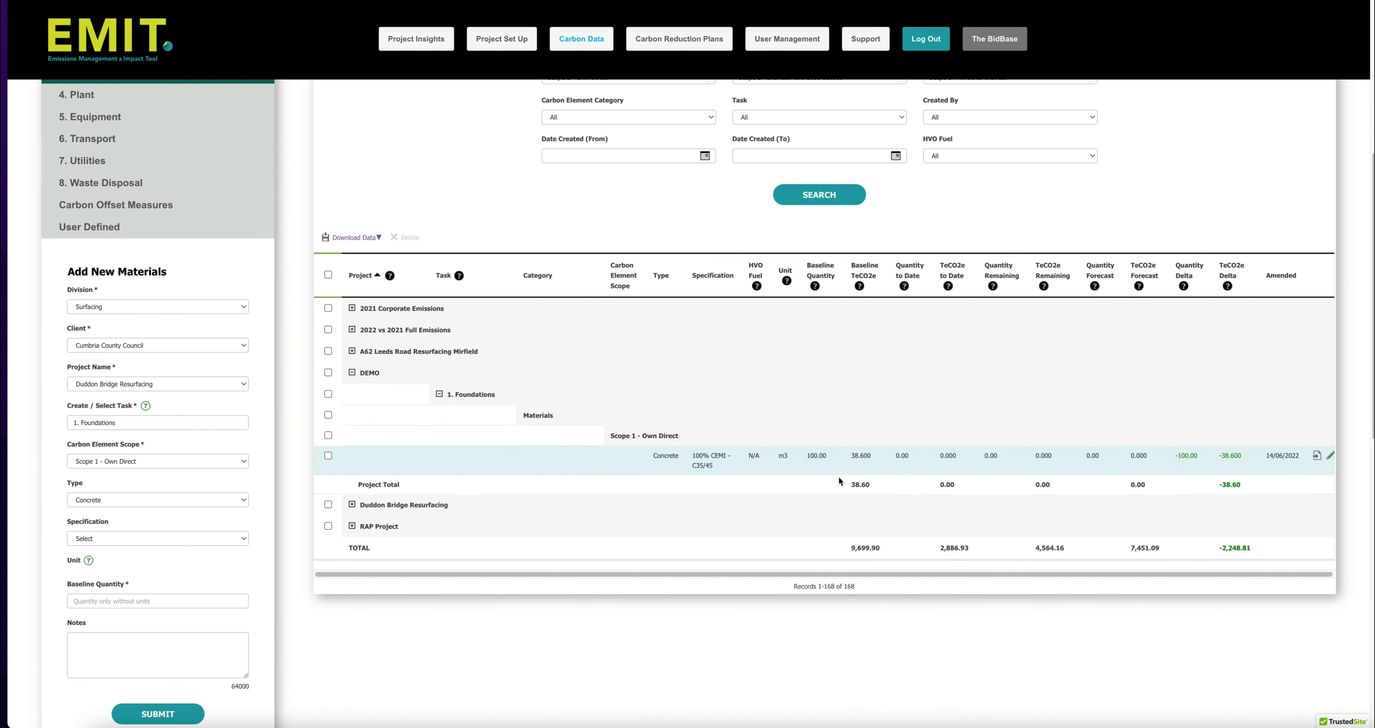
Assign the next new-material entry to the Internal client and the DEMO project within the Surfacing division.
{"action": "scroll", "coordinate": [149, 302], "scroll_direction": "up", "scroll_amount": 2}
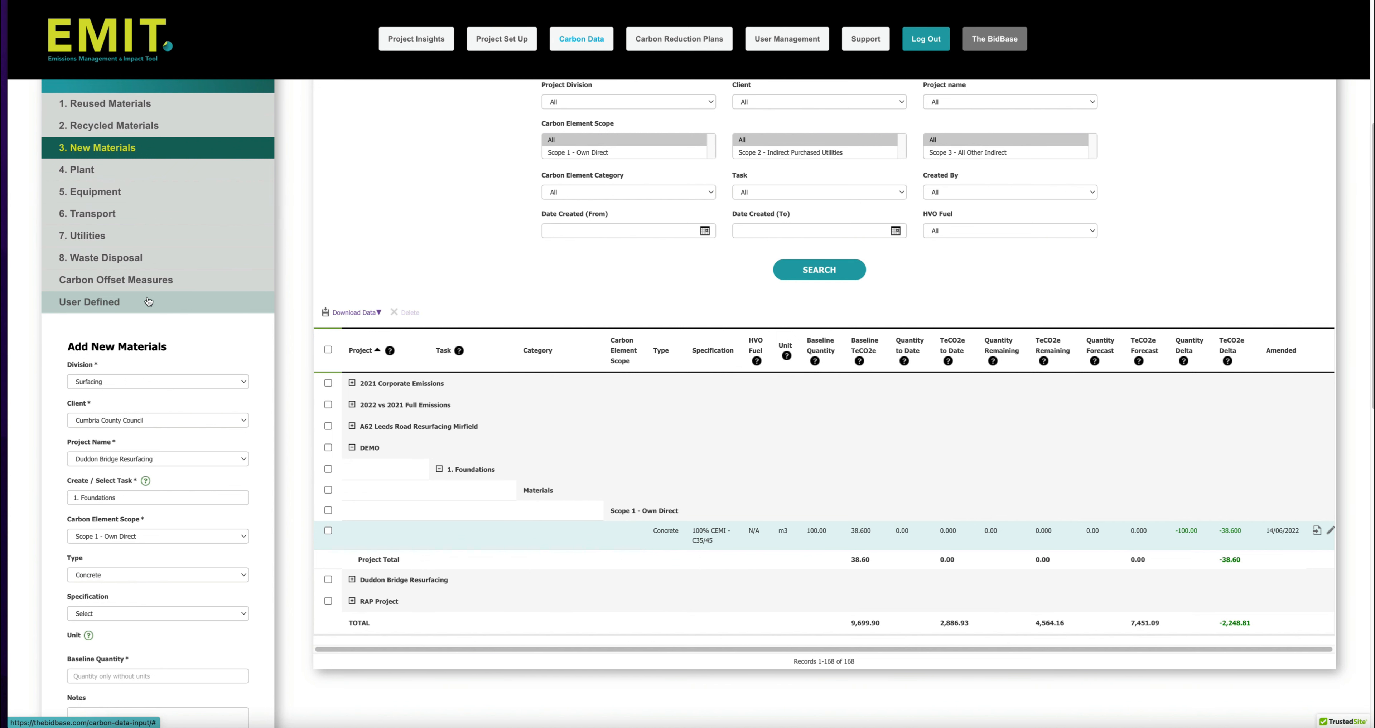
{"action": "left_click", "coordinate": [88, 383]}
{"action": "left_click", "coordinate": [97, 382]}
{"action": "left_click", "coordinate": [105, 420]}
{"action": "left_click", "coordinate": [105, 432]}
{"action": "scroll", "coordinate": [97, 455], "scroll_direction": "down", "scroll_amount": 1}
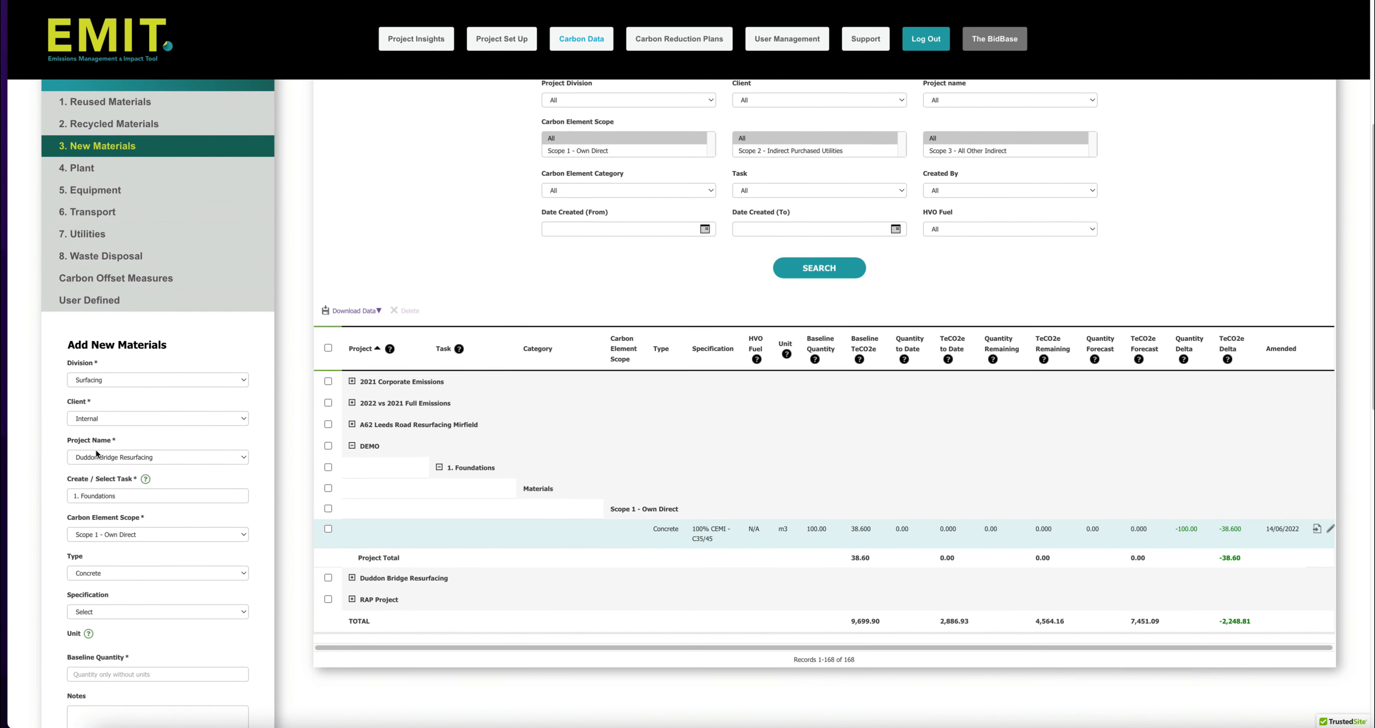
{"action": "scroll", "coordinate": [96, 454], "scroll_direction": "down", "scroll_amount": 1}
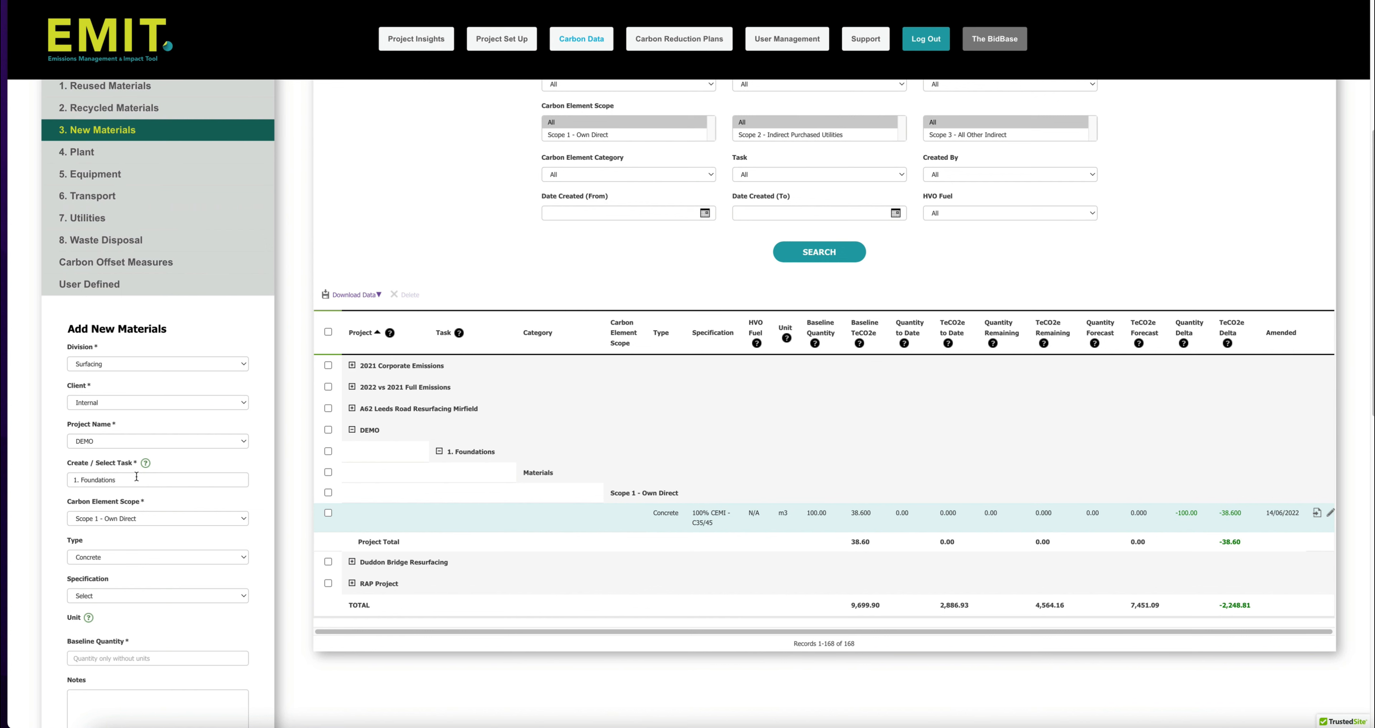
Set the material type to Aggregate with the specification Virgin pea gravel.
{"action": "scroll", "coordinate": [111, 467], "scroll_direction": "down", "scroll_amount": 2}
{"action": "left_click", "coordinate": [112, 469]}
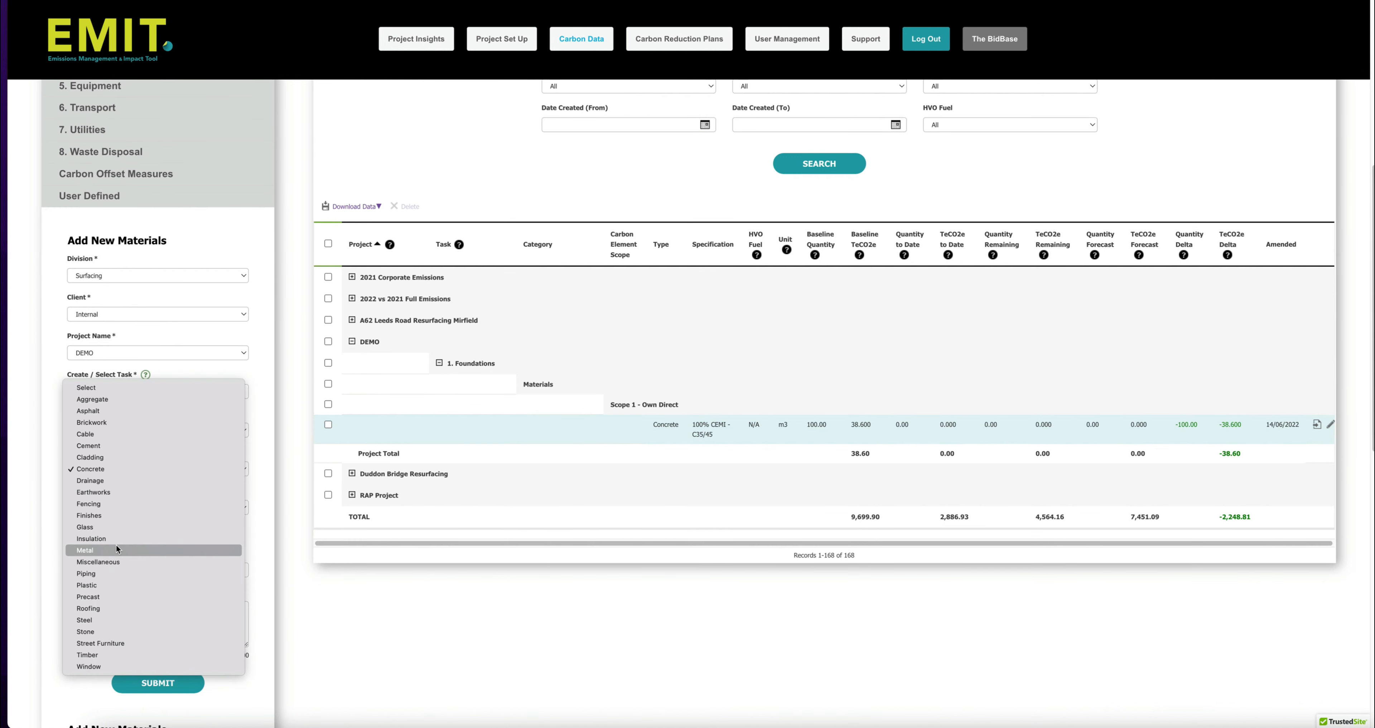
{"action": "left_click", "coordinate": [72, 400]}
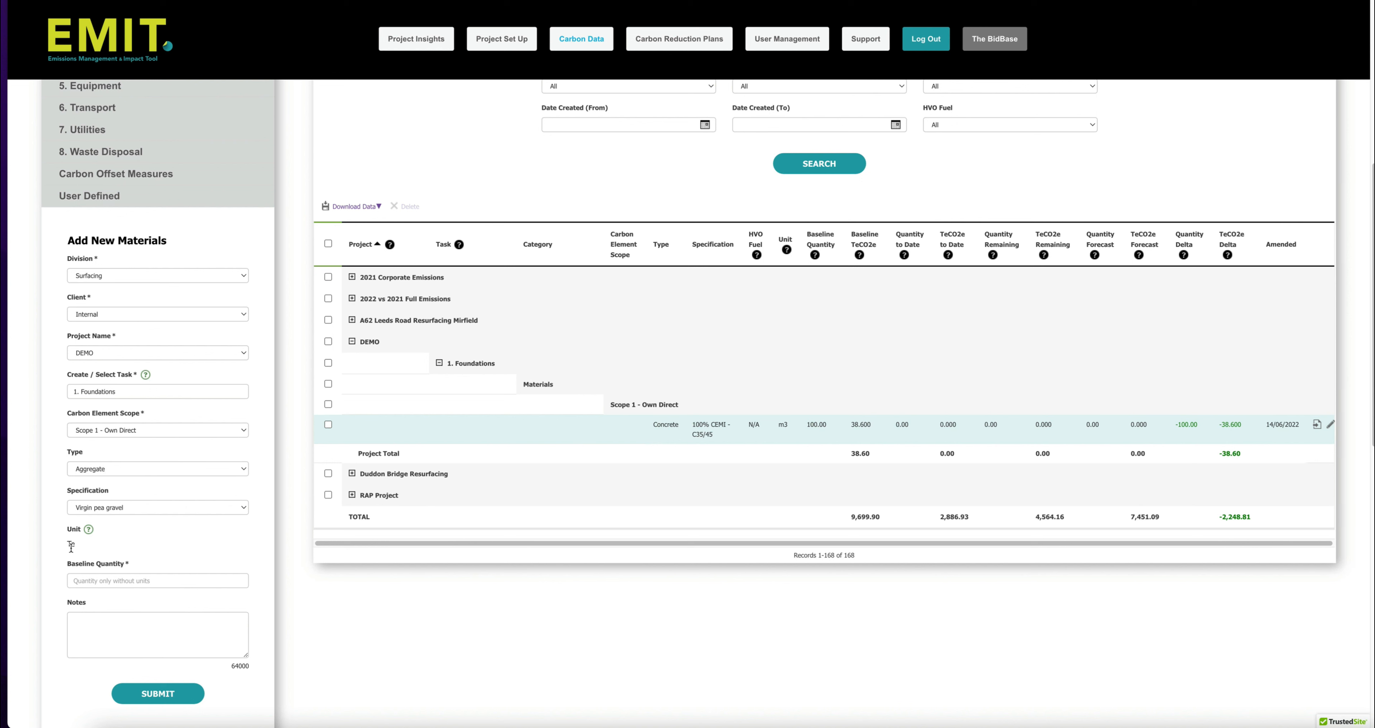
Enter a baseline quantity of 10 with the note "To the nearest Te" and submit the aggregate entry.
{"action": "left_click", "coordinate": [97, 581]}
{"action": "type", "text": "10"}
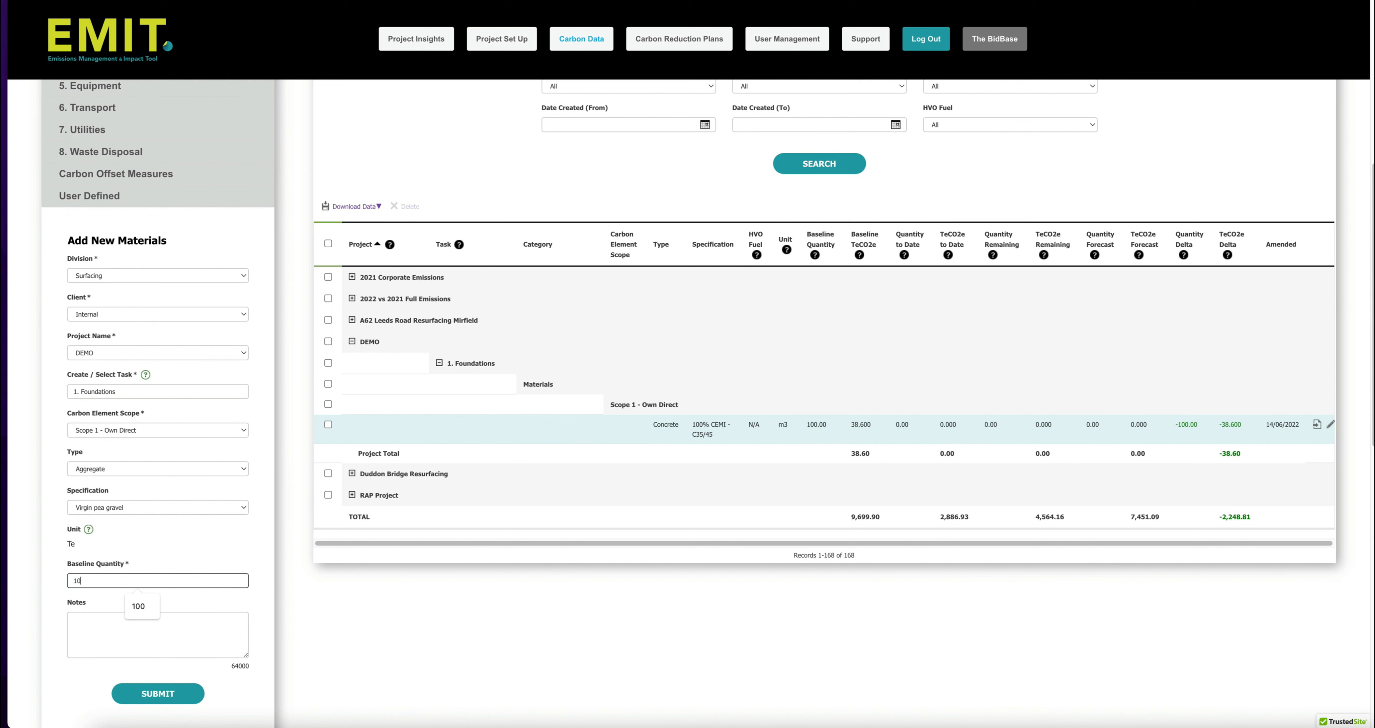
{"action": "left_click", "coordinate": [103, 623]}
{"action": "type", "text": "To the nearest Te"}
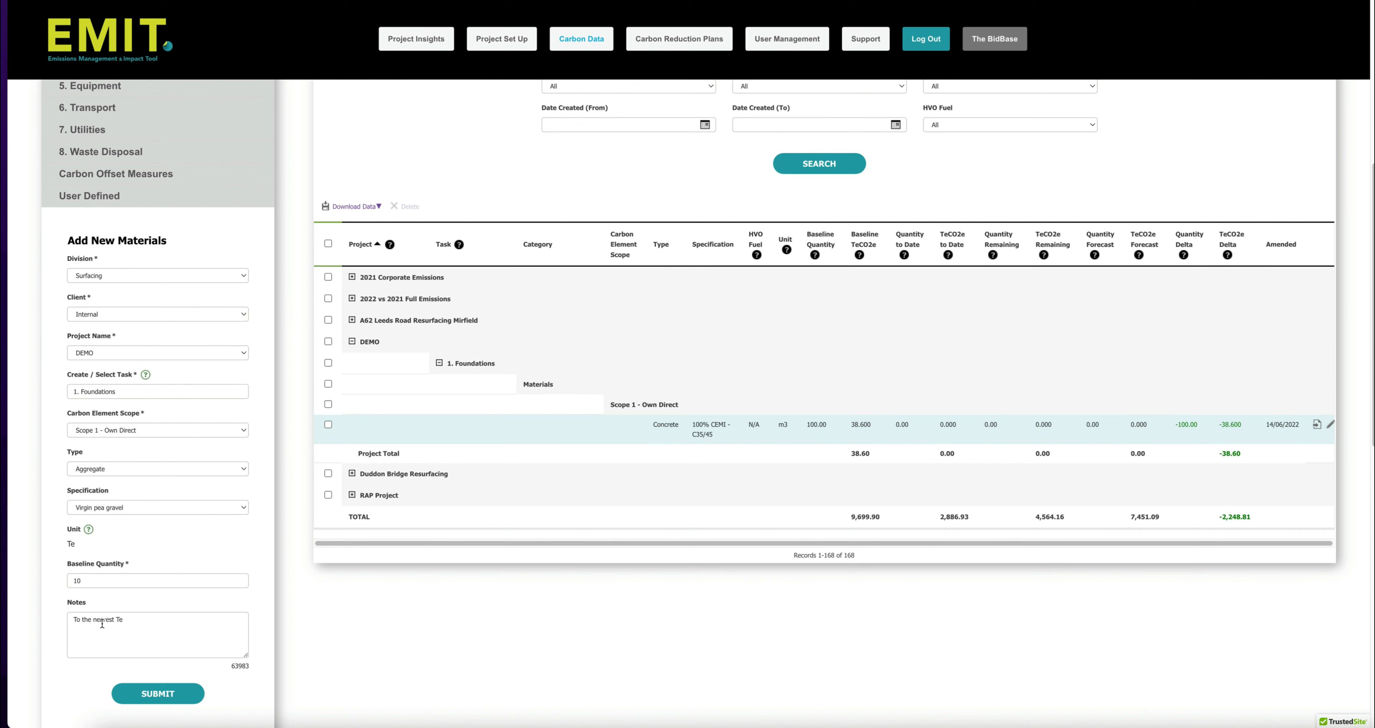
{"action": "left_click", "coordinate": [150, 695]}
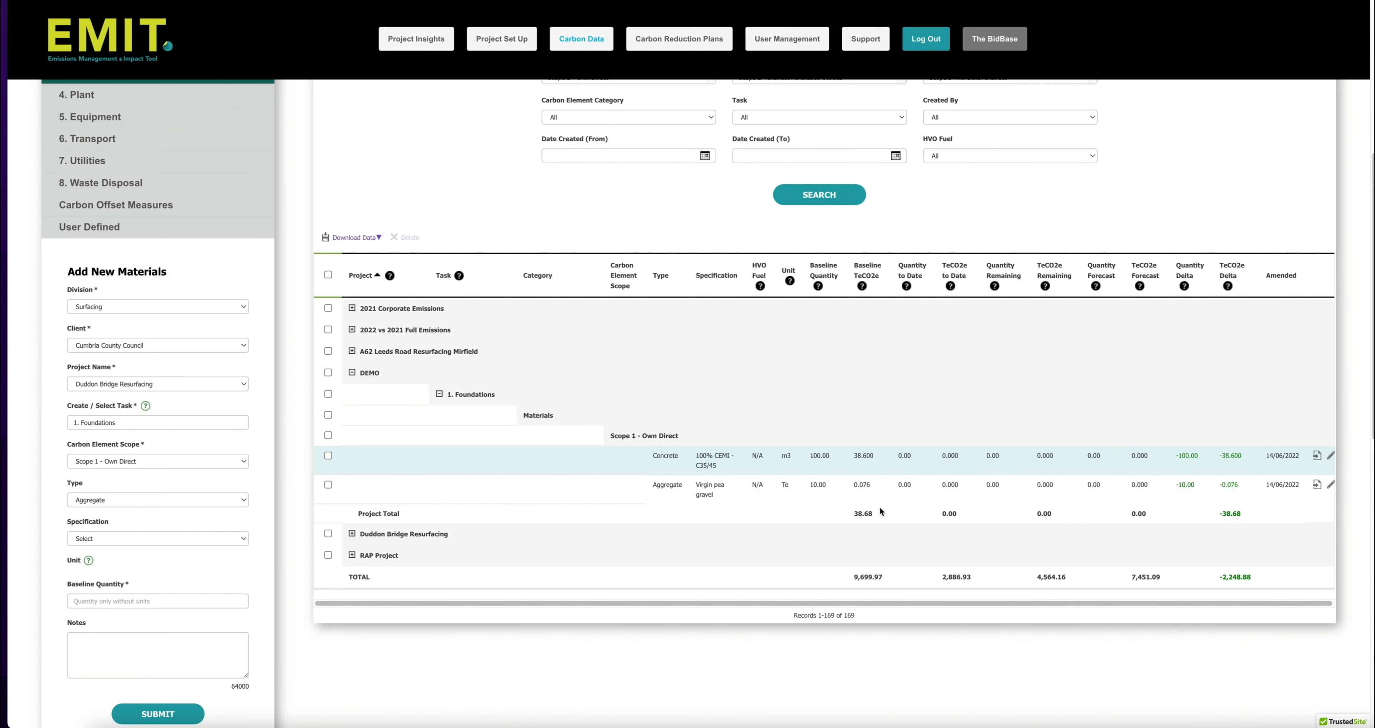
Start a Plant entry for the Internal client's DEMO project, keeping the task "1. Foundations".
{"action": "scroll", "coordinate": [880, 507], "scroll_direction": "up", "scroll_amount": 2}
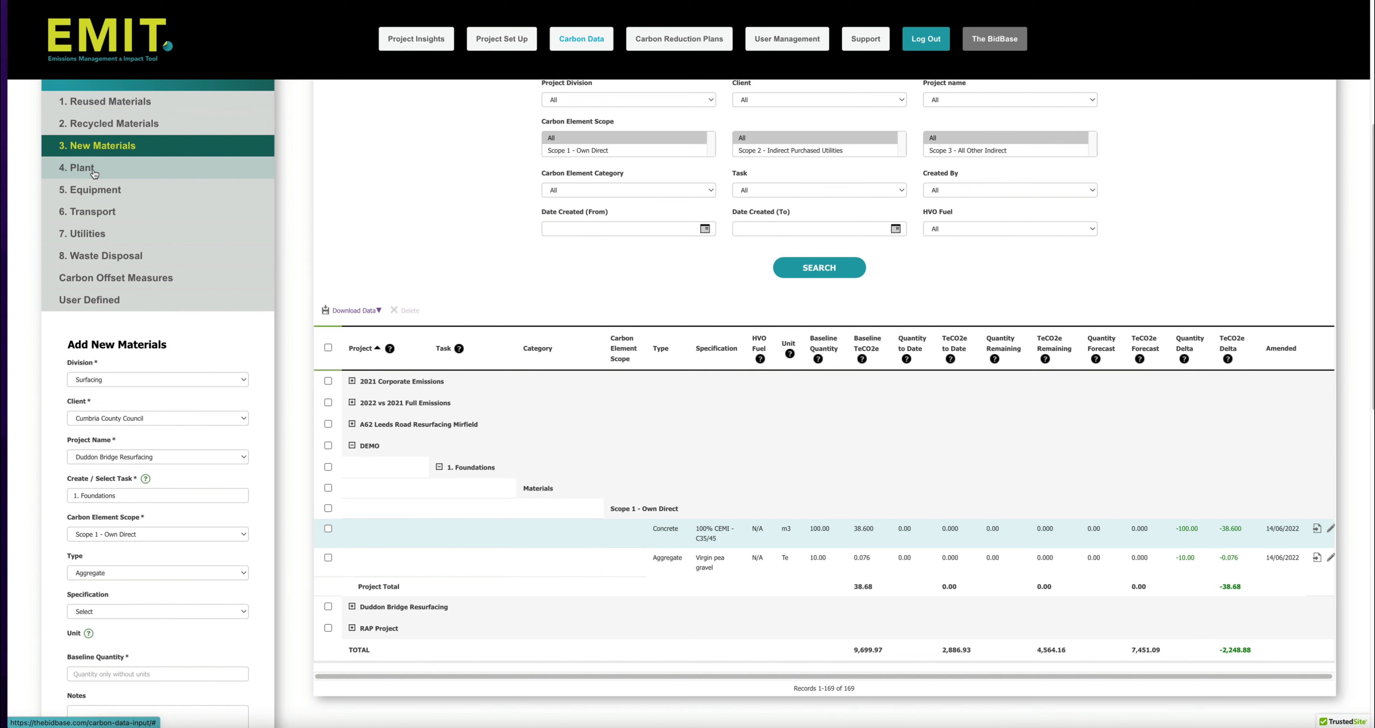
{"action": "left_click", "coordinate": [95, 173]}
{"action": "scroll", "coordinate": [96, 176], "scroll_direction": "down", "scroll_amount": 2}
{"action": "left_click", "coordinate": [101, 340]}
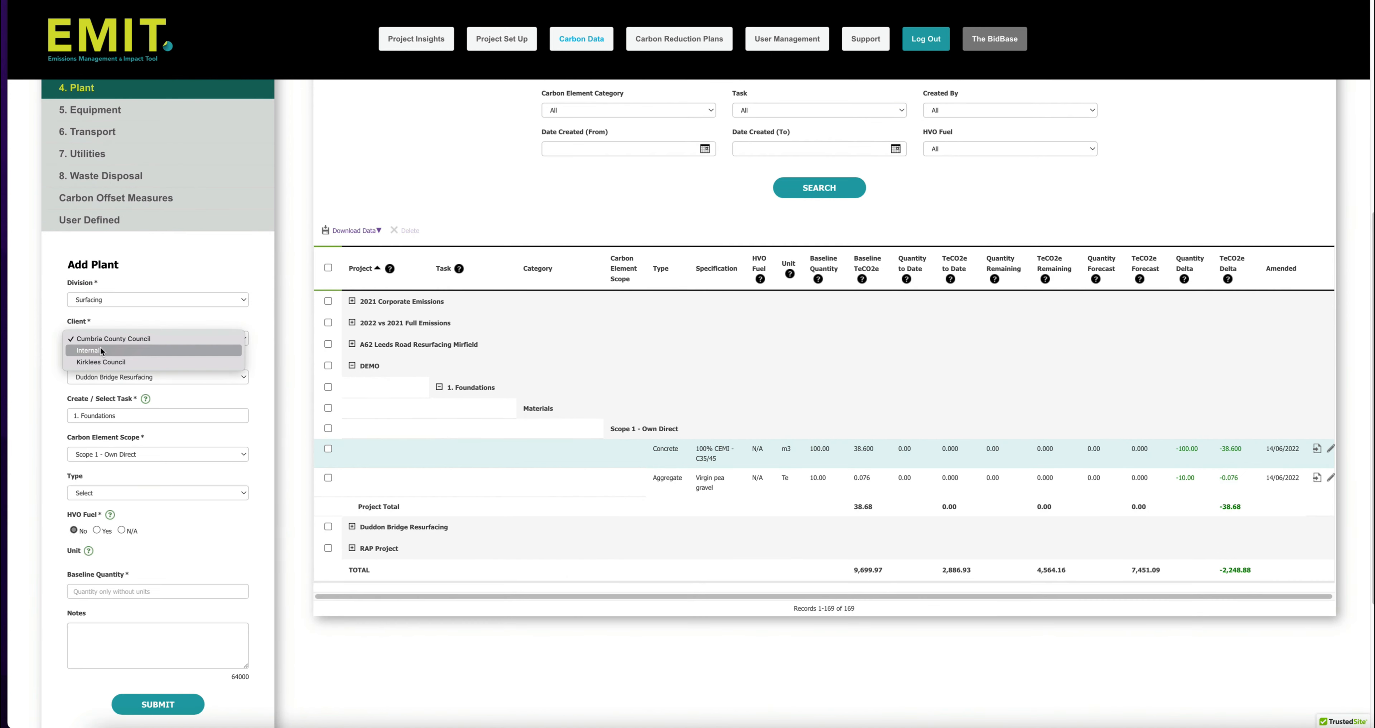
{"action": "left_click", "coordinate": [101, 351]}
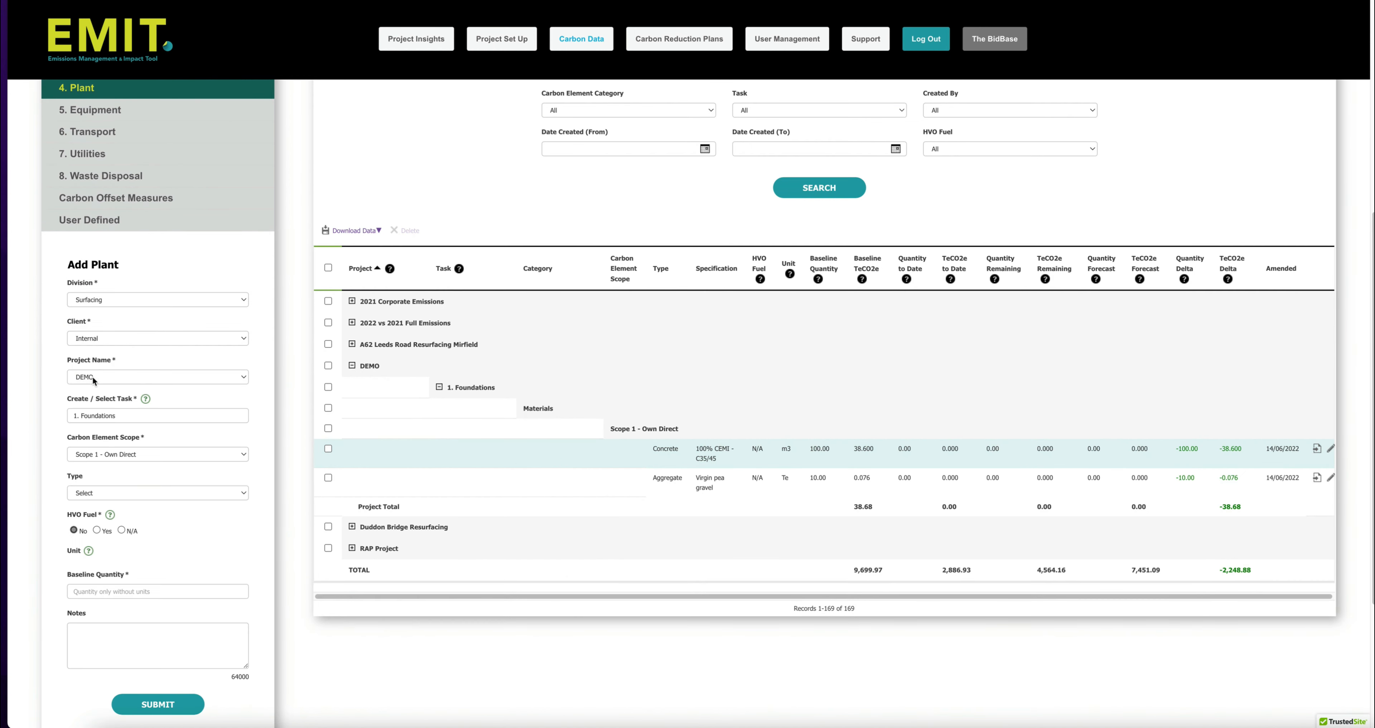
{"action": "left_click", "coordinate": [117, 414]}
Set the plant type to Concrete Pump with the specification CIFA PC 607 60m3/h 67 bar.
{"action": "left_click", "coordinate": [96, 492]}
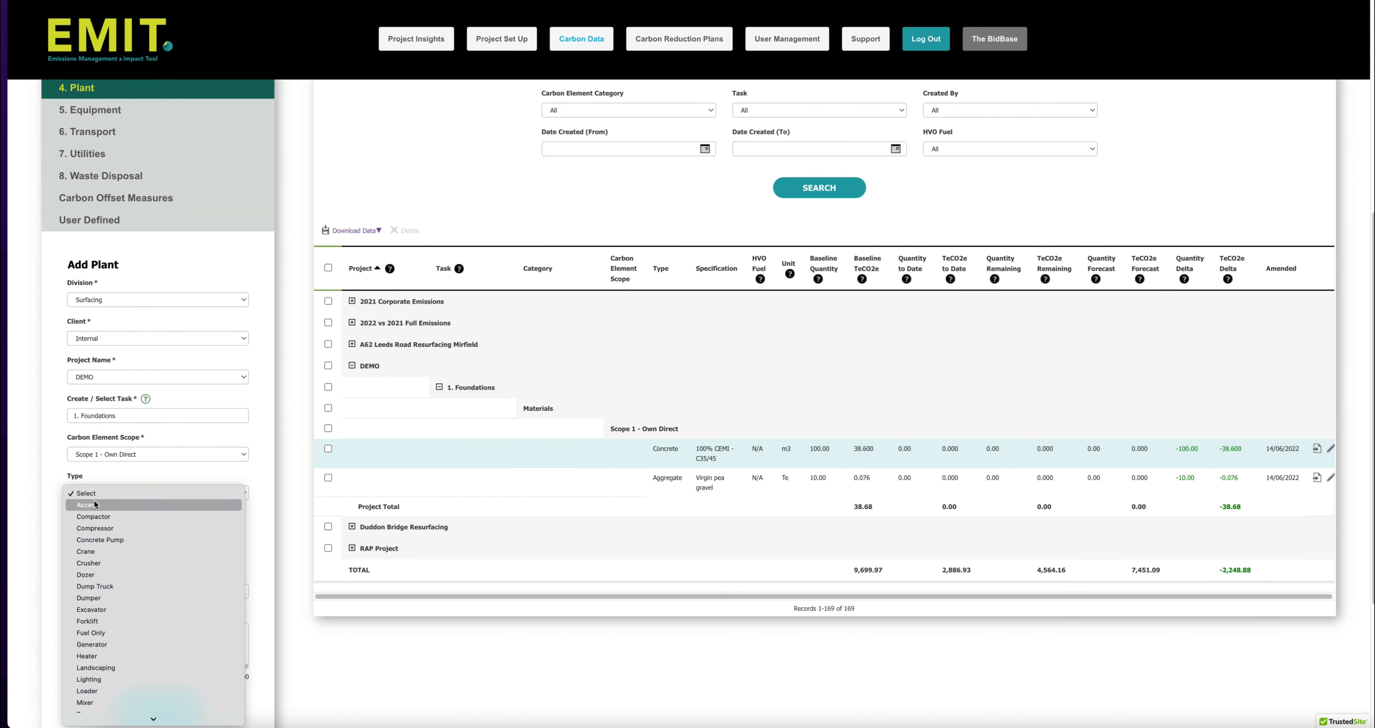
{"action": "left_click", "coordinate": [100, 538]}
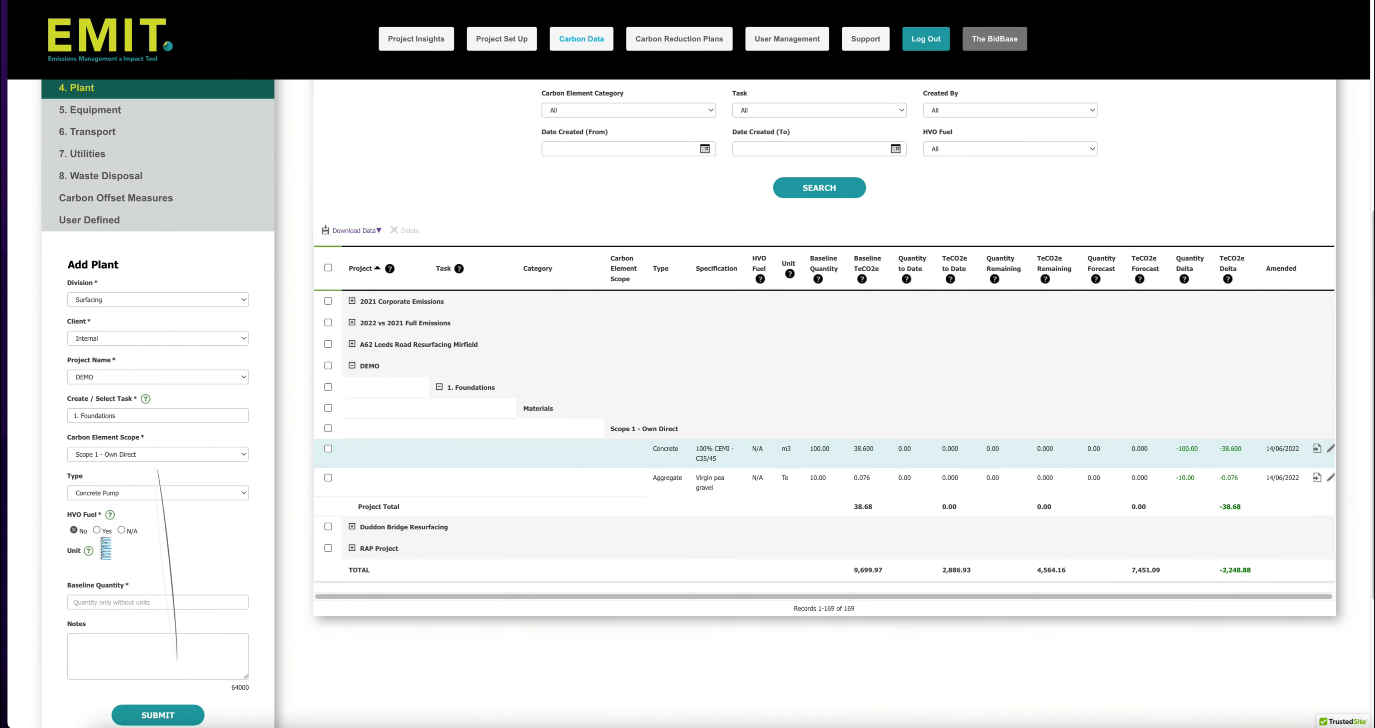
{"action": "scroll", "coordinate": [100, 536], "scroll_direction": "down", "scroll_amount": 2}
{"action": "left_click", "coordinate": [101, 449]}
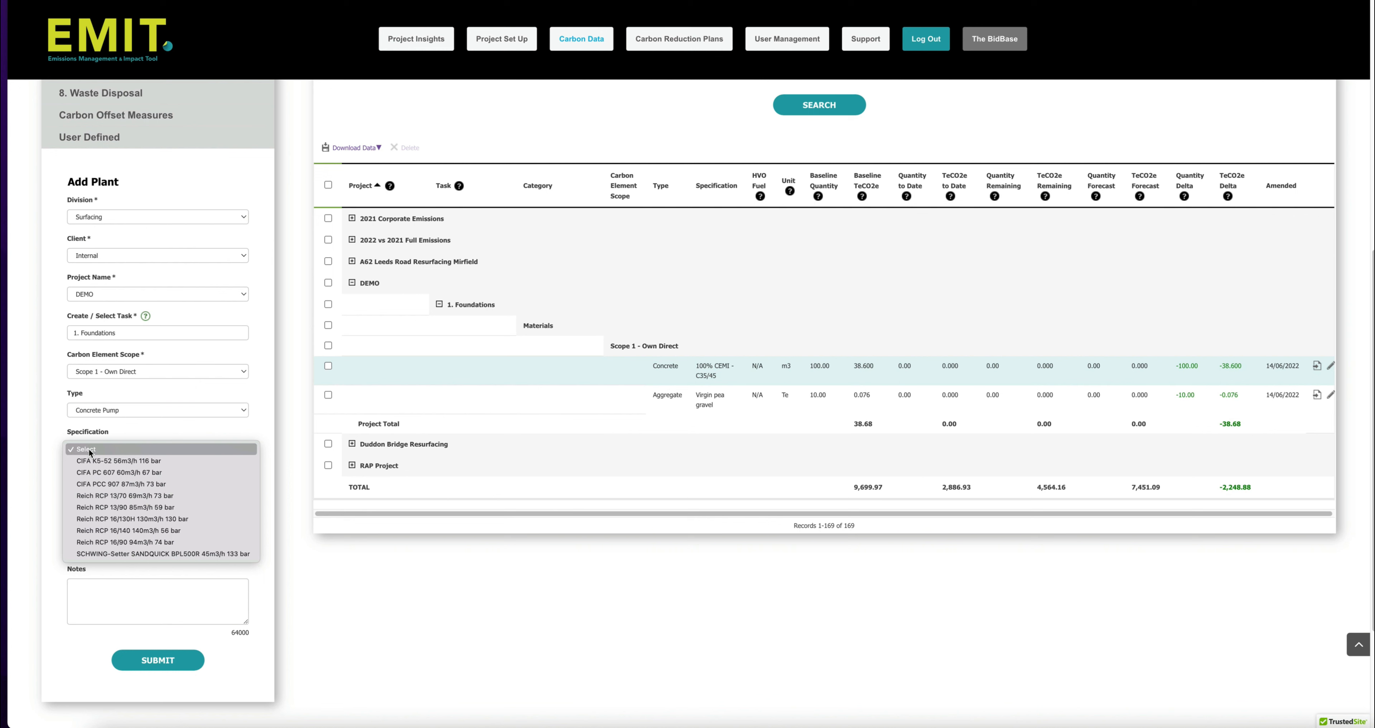
{"action": "left_click", "coordinate": [103, 474]}
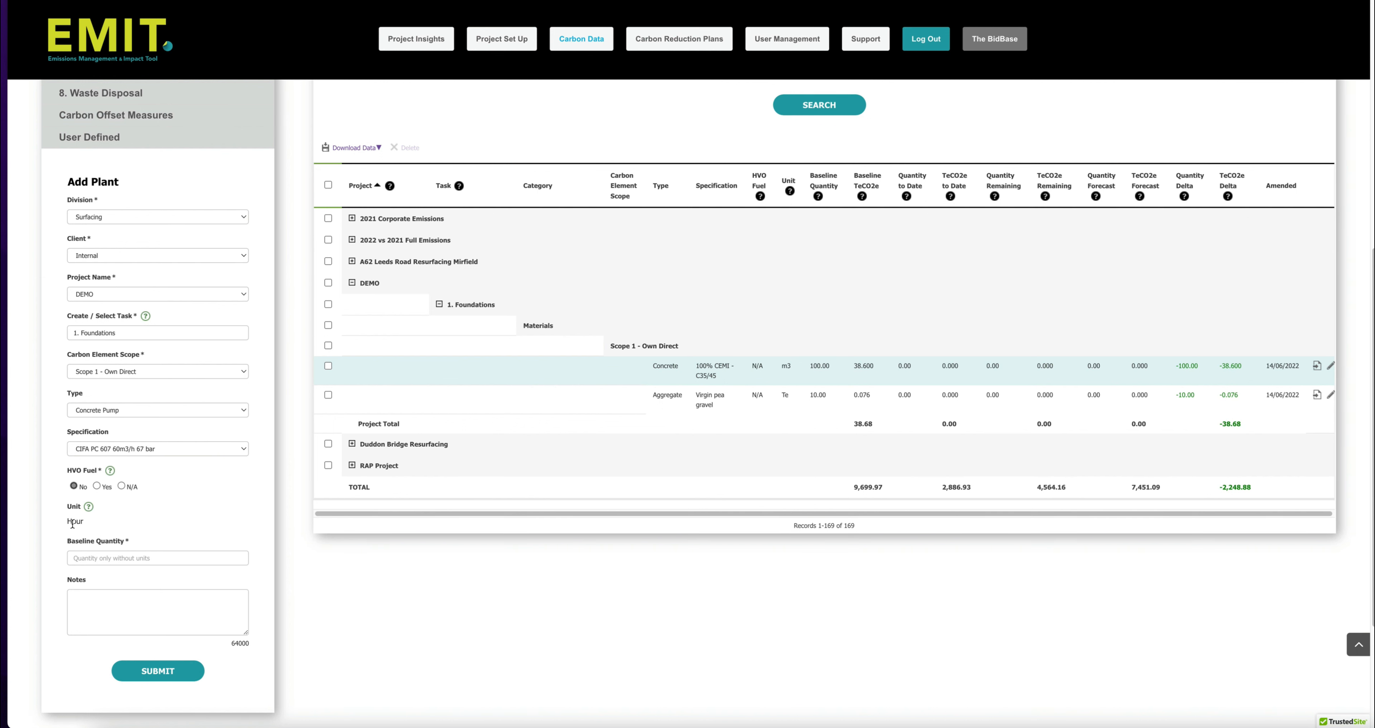
Enter a baseline quantity of 10 with the note "Used for 3 hours" and submit the concrete pump entry.
{"action": "left_click", "coordinate": [81, 555]}
{"action": "type", "text": "10"}
{"action": "left_click", "coordinate": [96, 598]}
{"action": "type", "text": "Used for 3 hours"}
{"action": "left_click", "coordinate": [133, 671]}
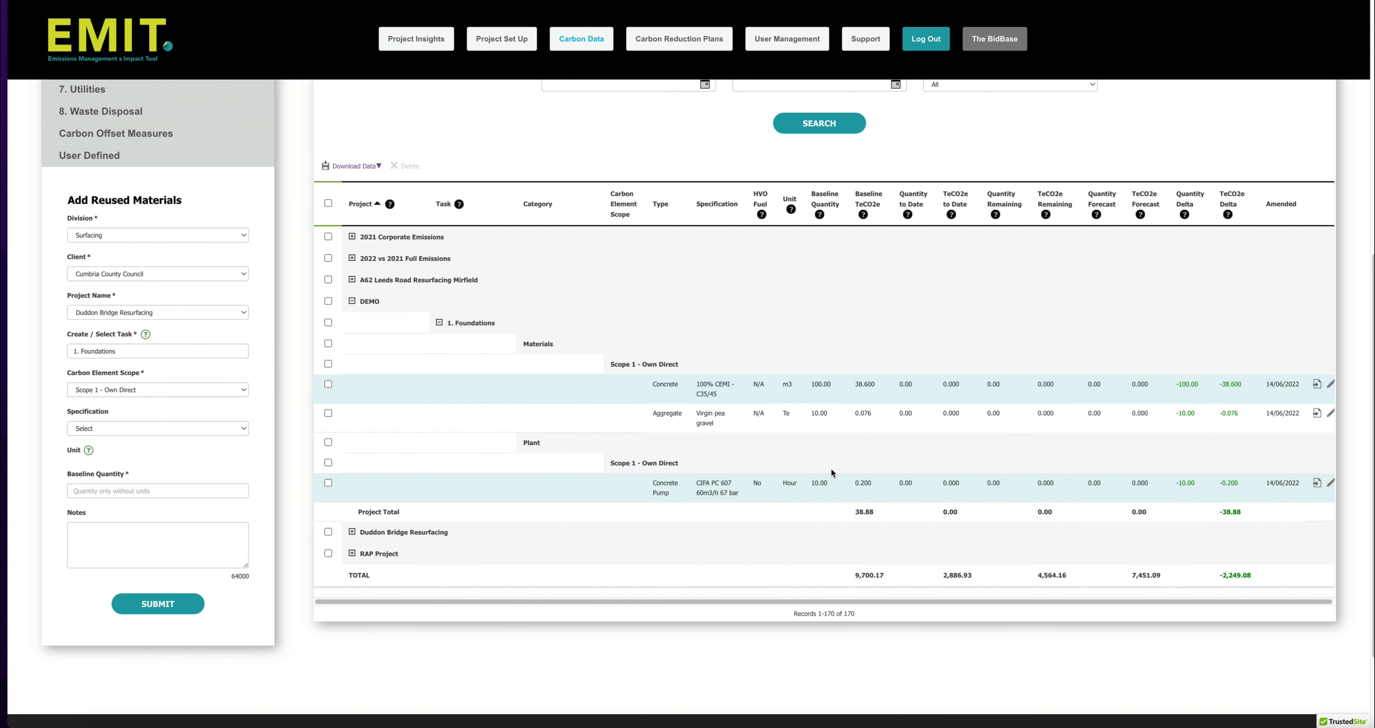
Start a Utilities entry for the Internal client's DEMO project with the task "HQ utilities" and the type Electricity.
{"action": "scroll", "coordinate": [831, 468], "scroll_direction": "up", "scroll_amount": 2}
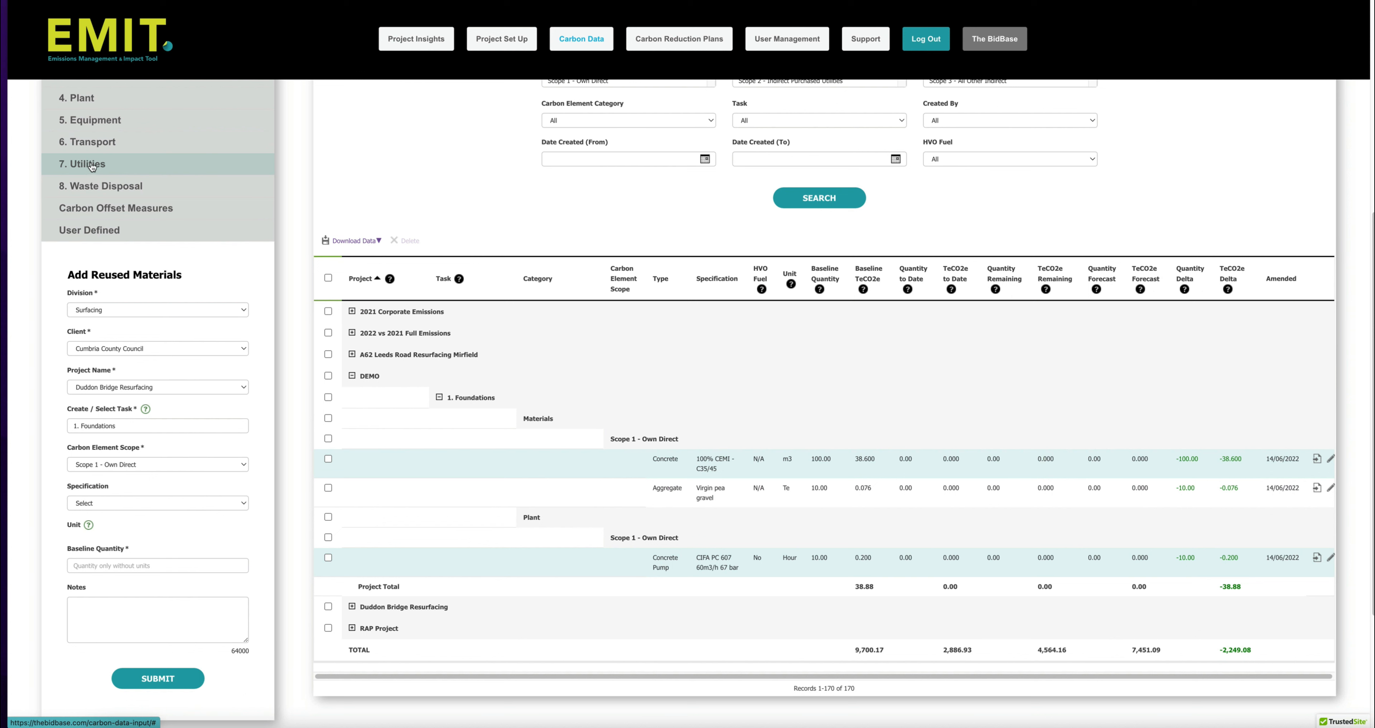
{"action": "left_click", "coordinate": [85, 166]}
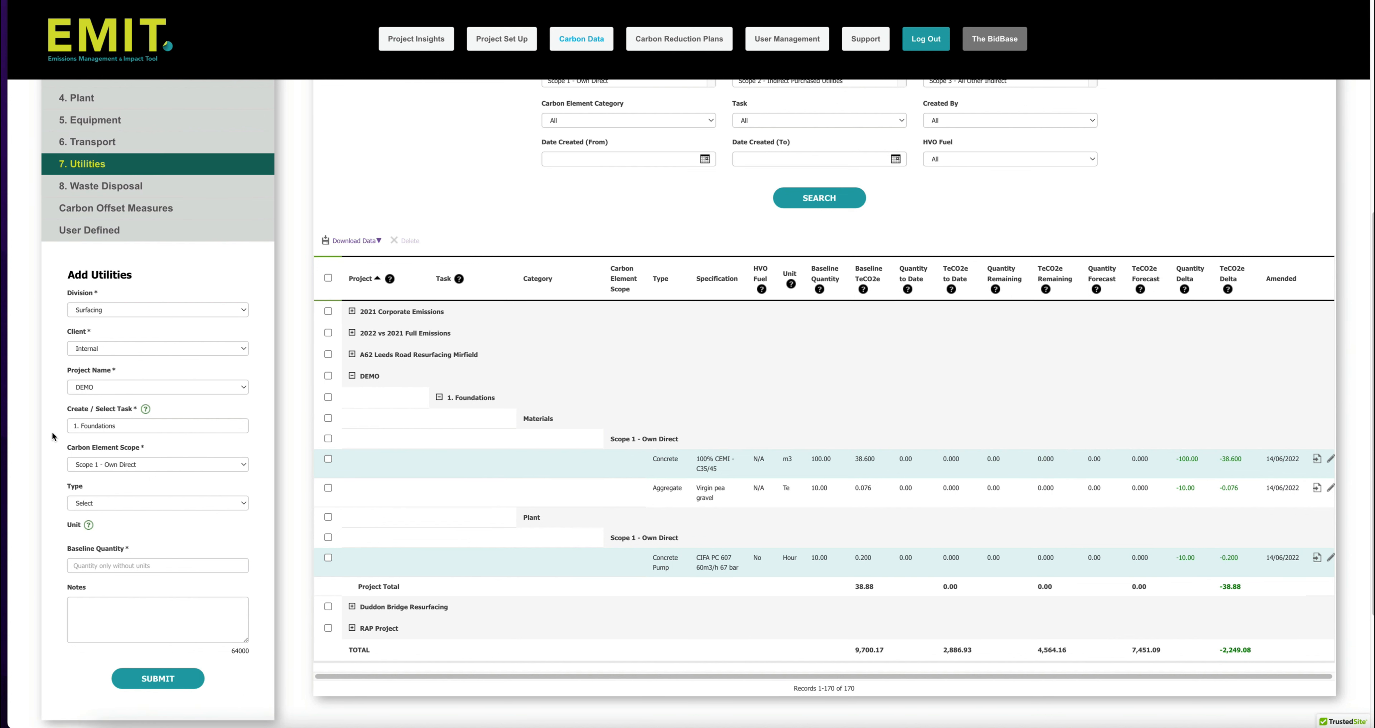
{"action": "left_click", "coordinate": [73, 423]}
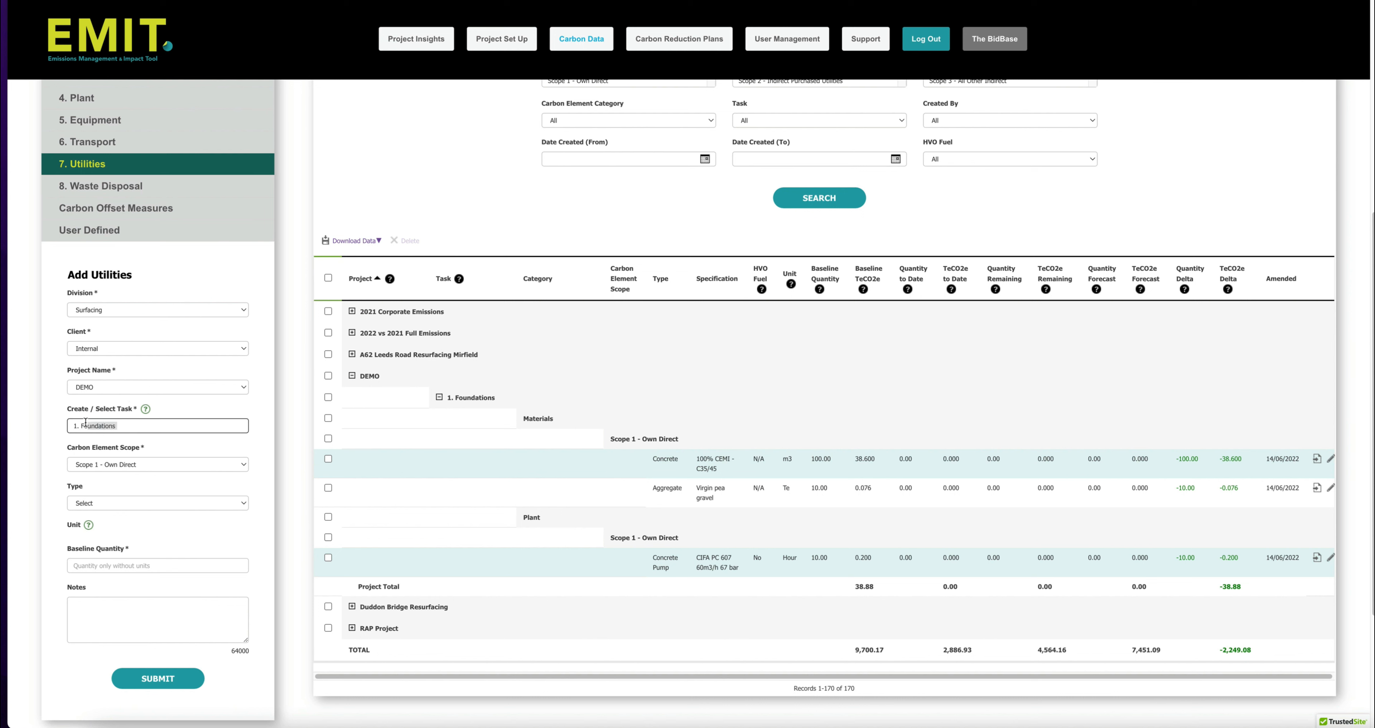
{"action": "key", "text": "BackSpace"}
{"action": "type", "text": "HQ utilities"}
{"action": "left_click", "coordinate": [101, 503]}
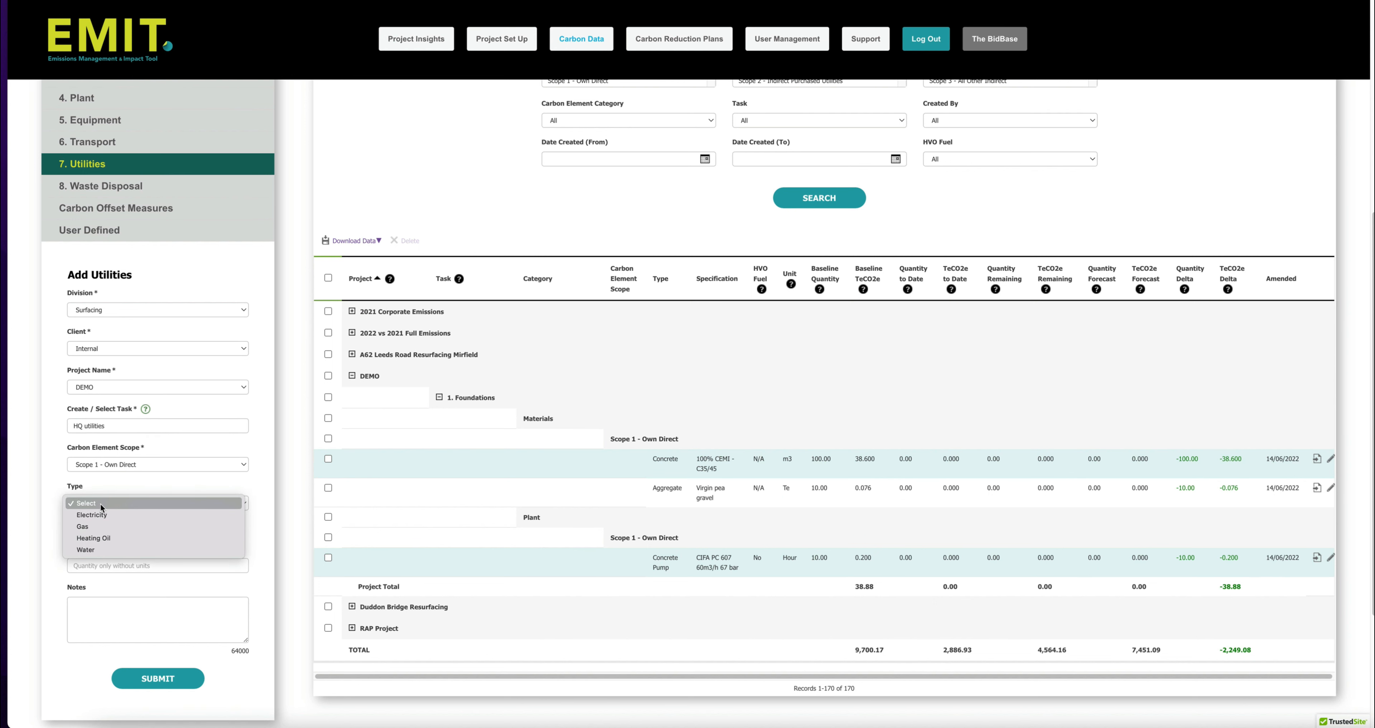
{"action": "left_click", "coordinate": [104, 512]}
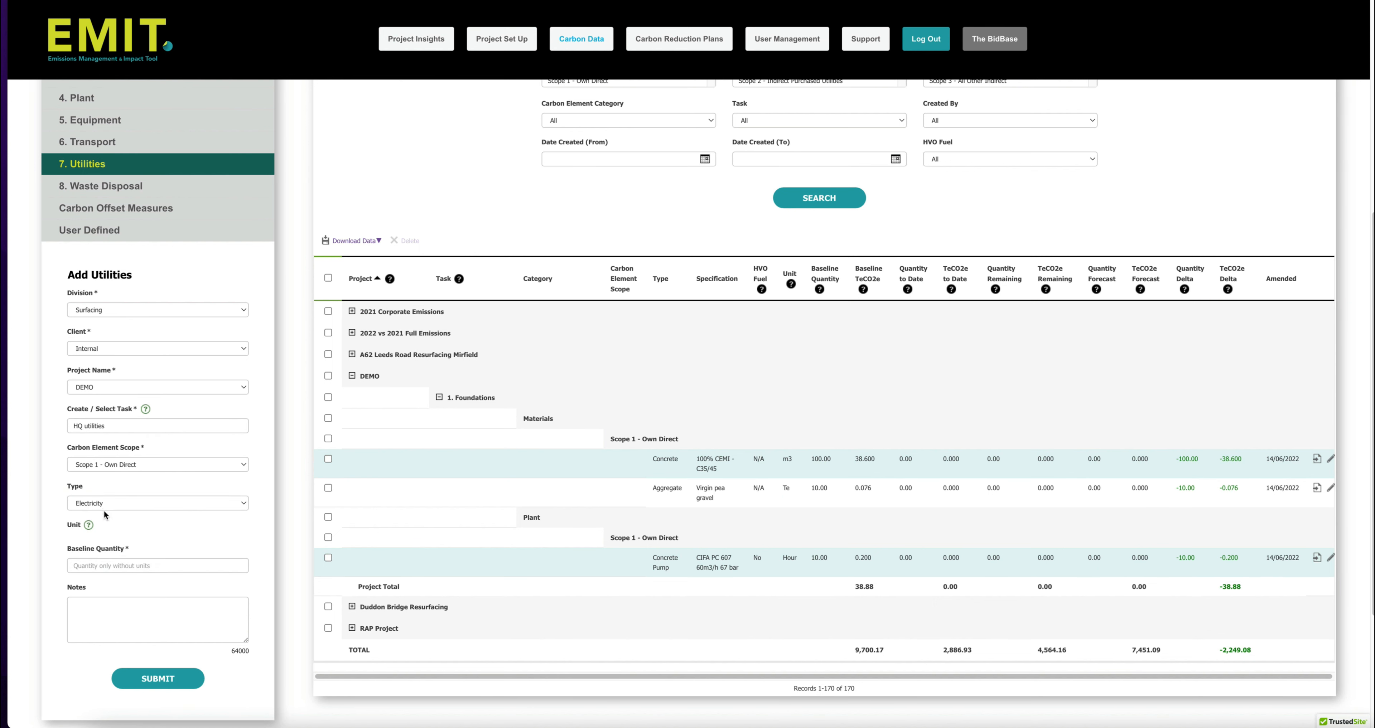
Enter a baseline quantity of 50 kWh for the mains electricity and submit the utilities entry.
{"action": "scroll", "coordinate": [102, 529], "scroll_direction": "down", "scroll_amount": 2}
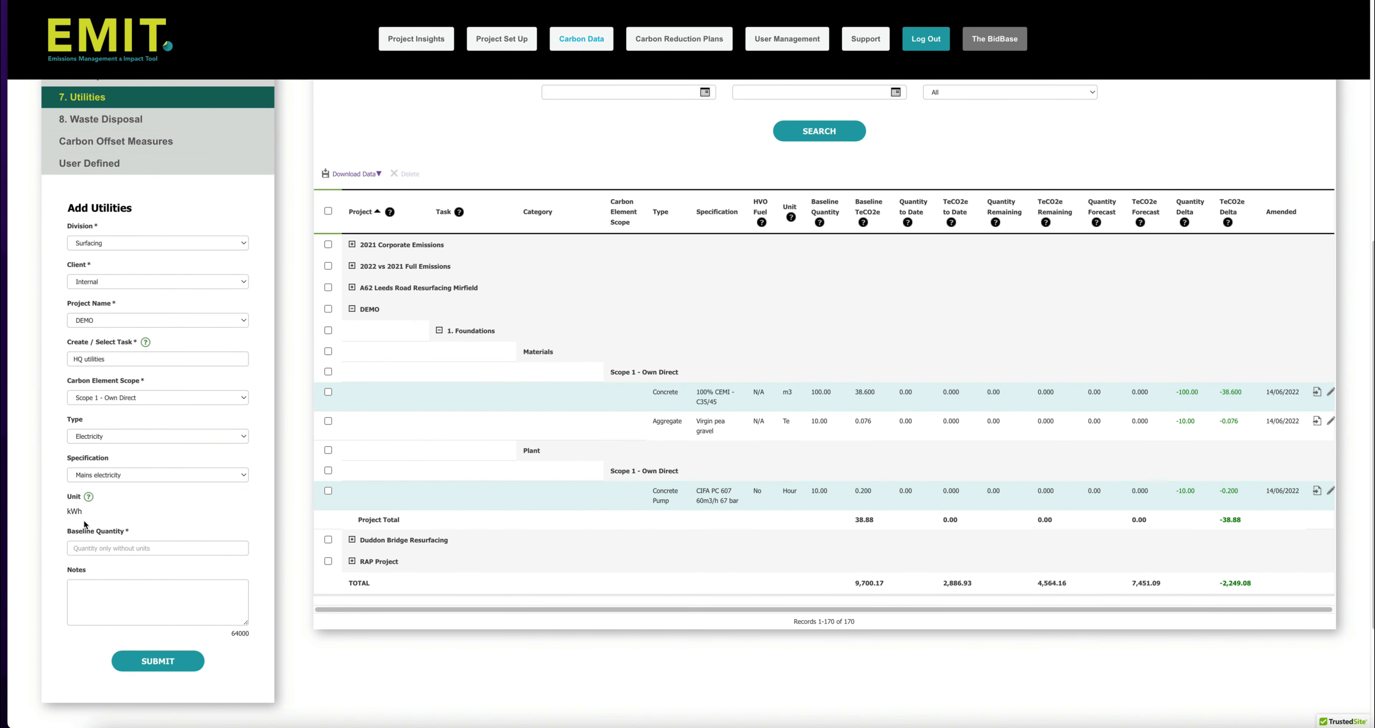
{"action": "left_click", "coordinate": [92, 542]}
{"action": "type", "text": "50"}
{"action": "key", "text": "Return"}
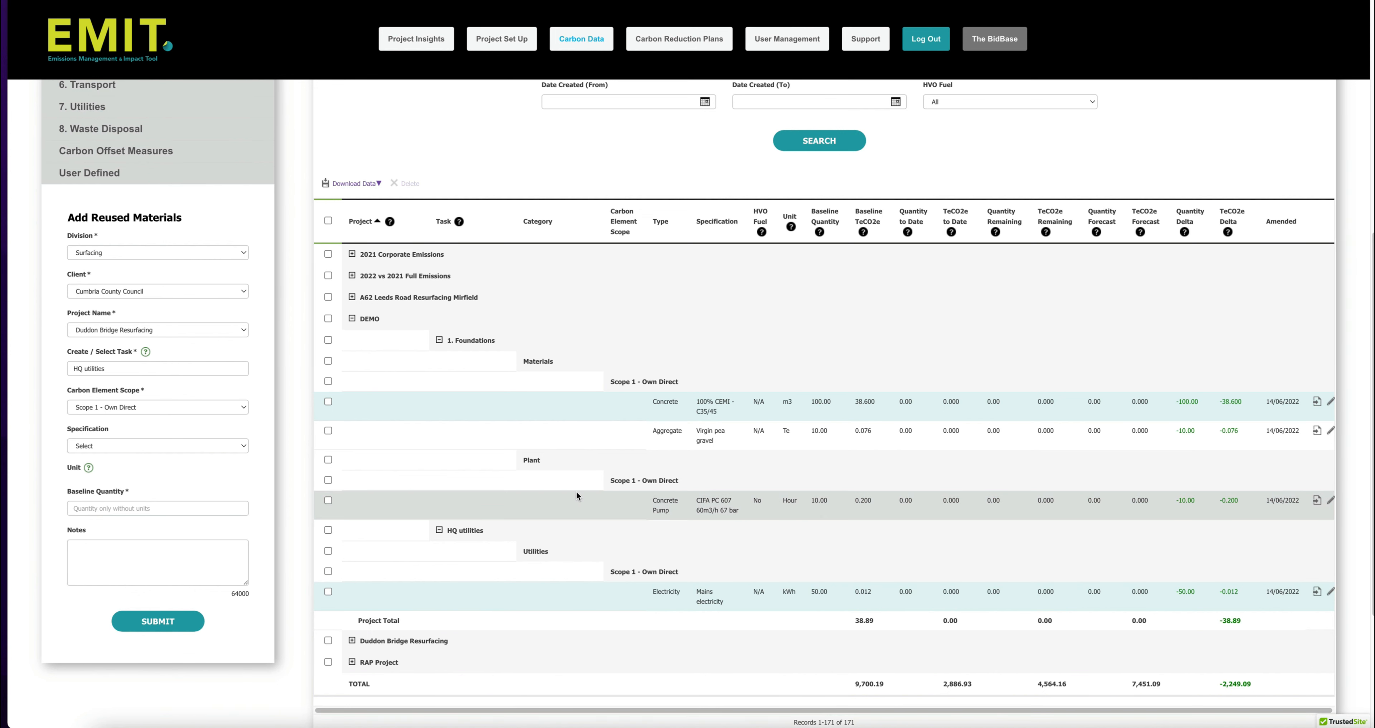
Start a Carbon Offset Measures entry for the Internal client's DEMO project with the new task "Offset".
{"action": "left_click", "coordinate": [140, 154]}
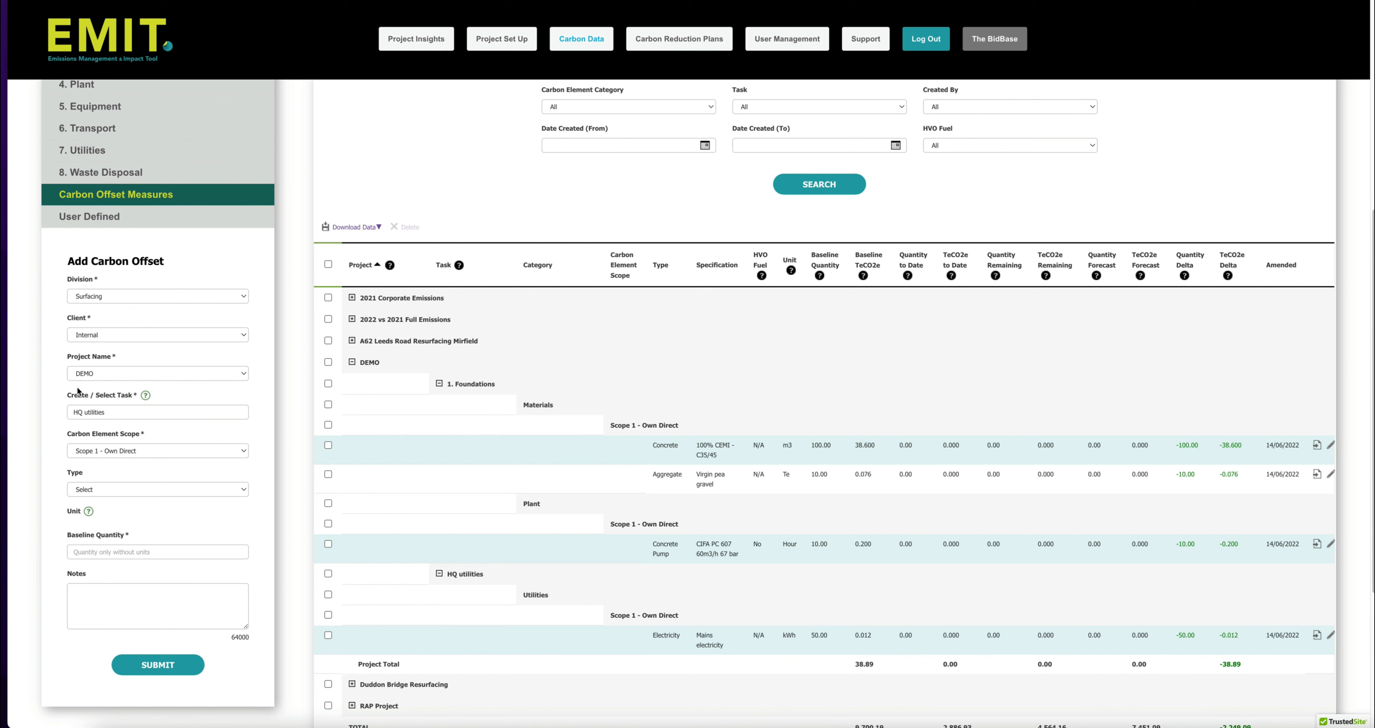
{"action": "left_click", "coordinate": [104, 414]}
{"action": "left_click_drag", "start_coordinate": [104, 414], "coordinate": [73, 410]}
{"action": "type", "text": "Offset"}
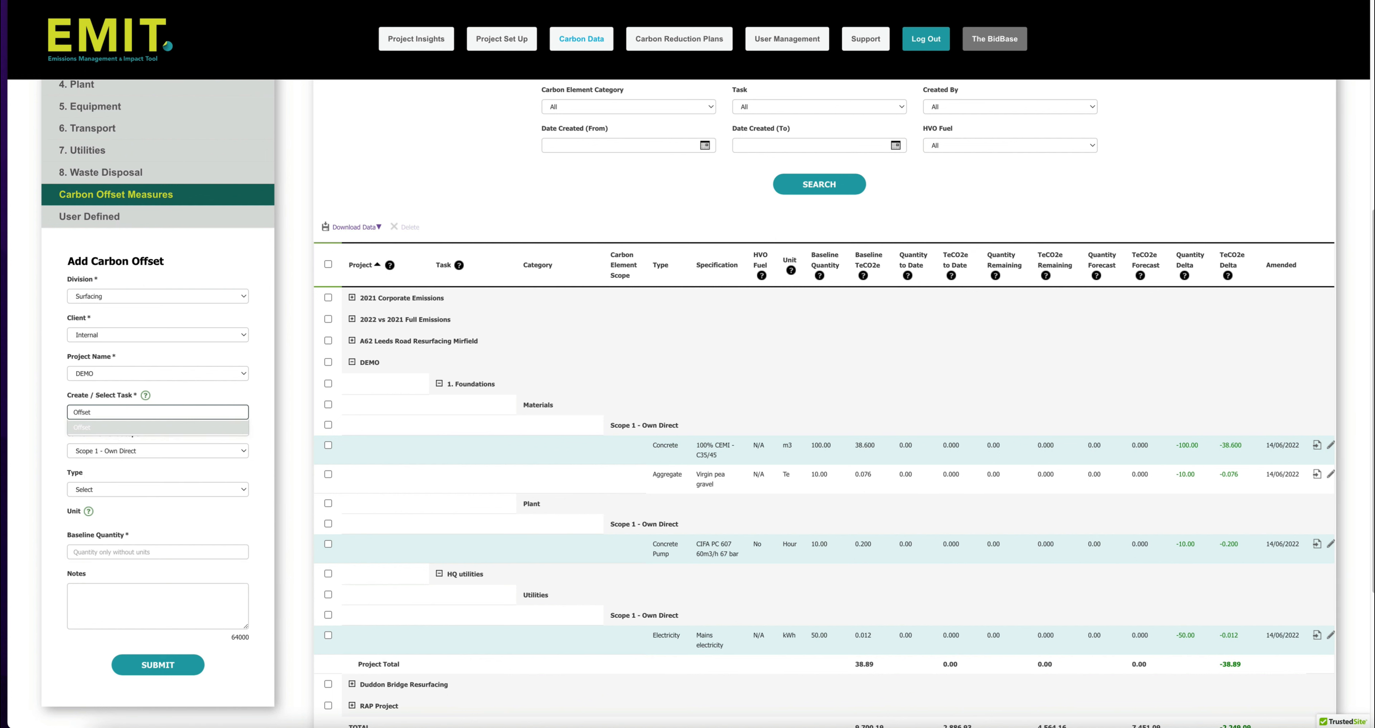
{"action": "left_click", "coordinate": [103, 437]}
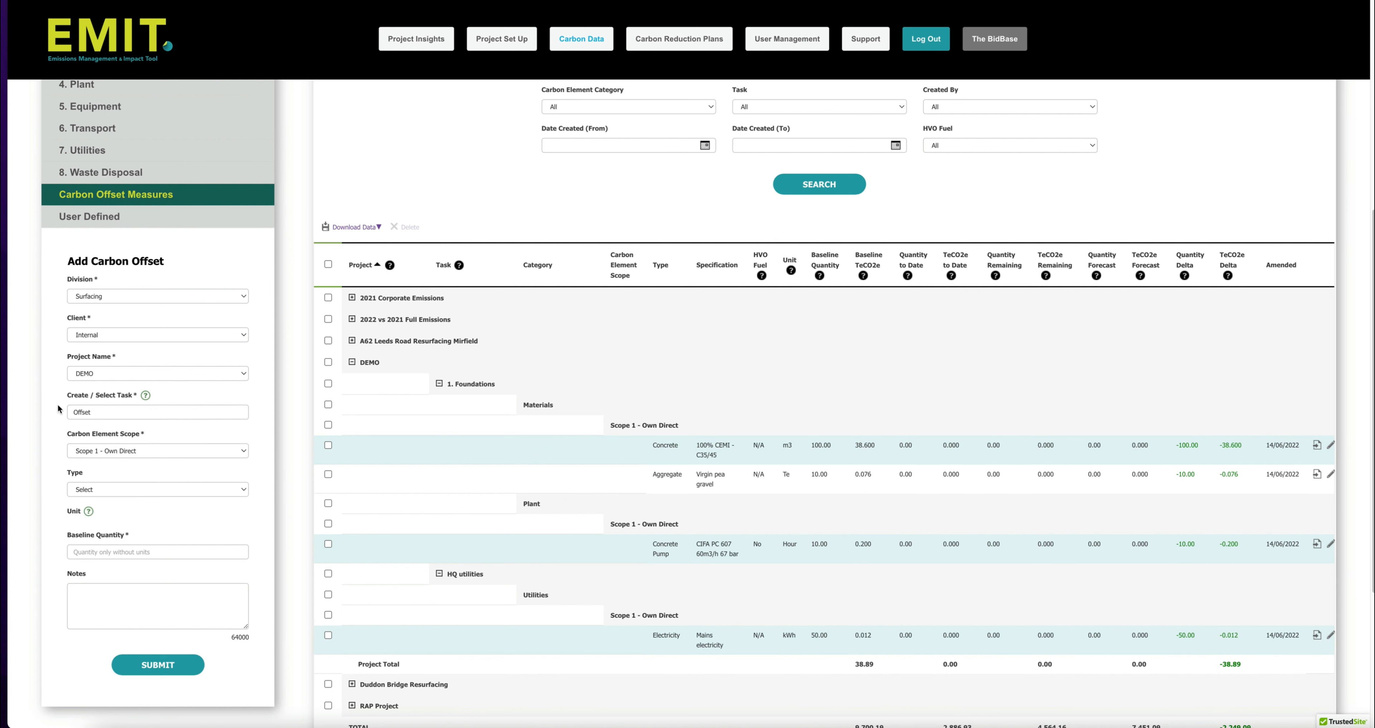
Set the offset type to Tree planting with the specification Broad leaf tree per 100 year lifetime.
{"action": "left_click", "coordinate": [97, 490]}
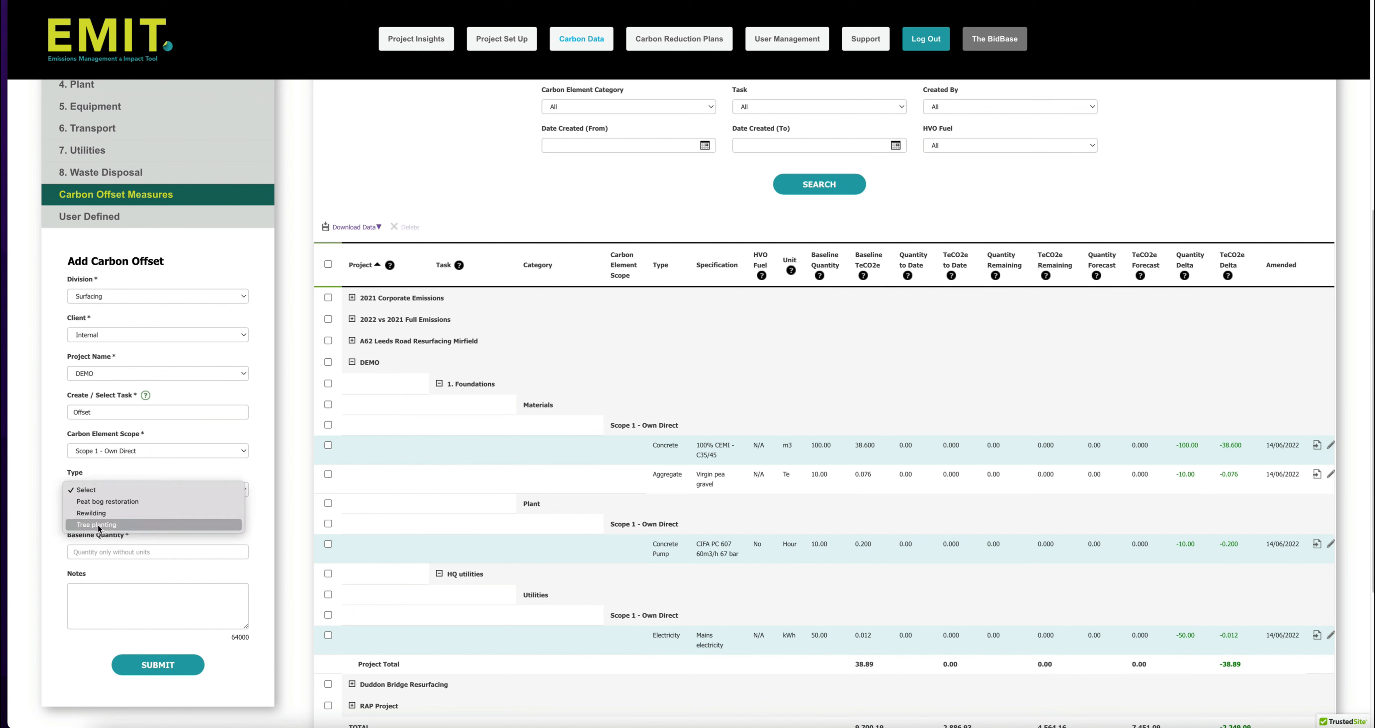
{"action": "left_click", "coordinate": [95, 528]}
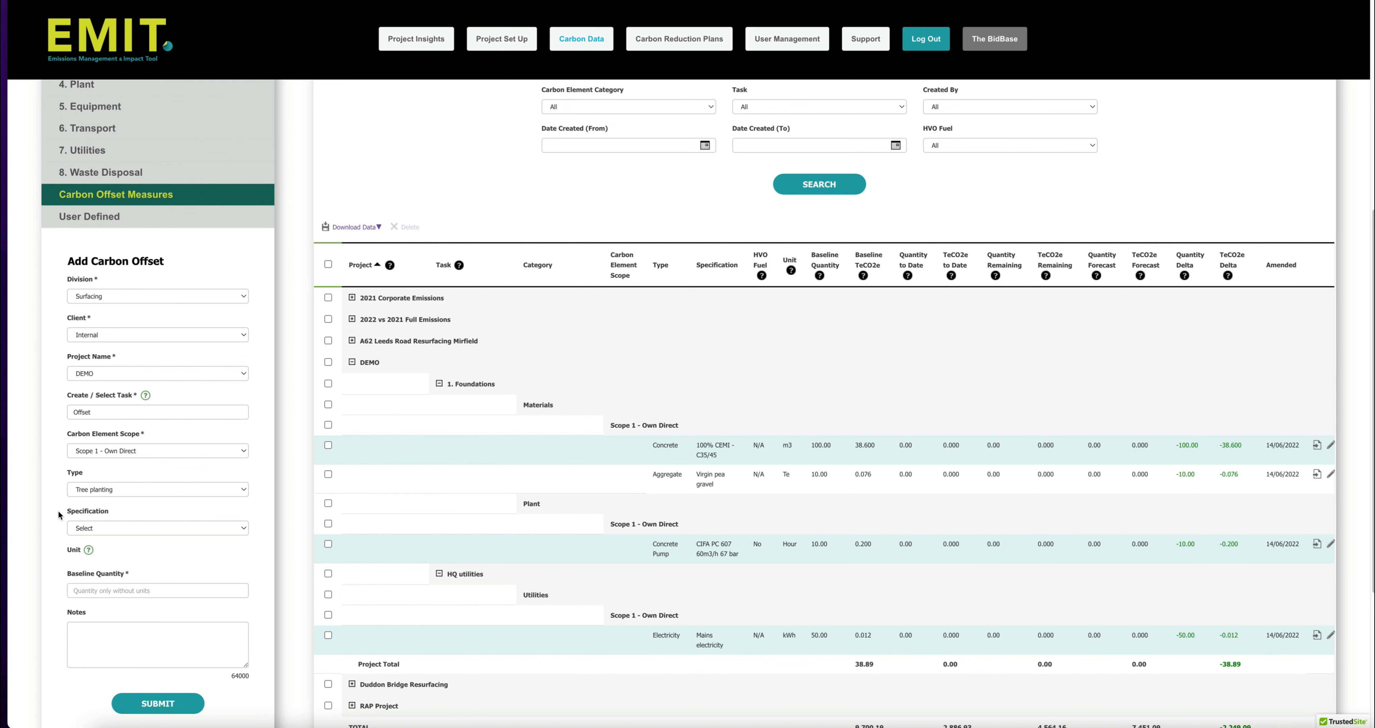
{"action": "left_click", "coordinate": [87, 532]}
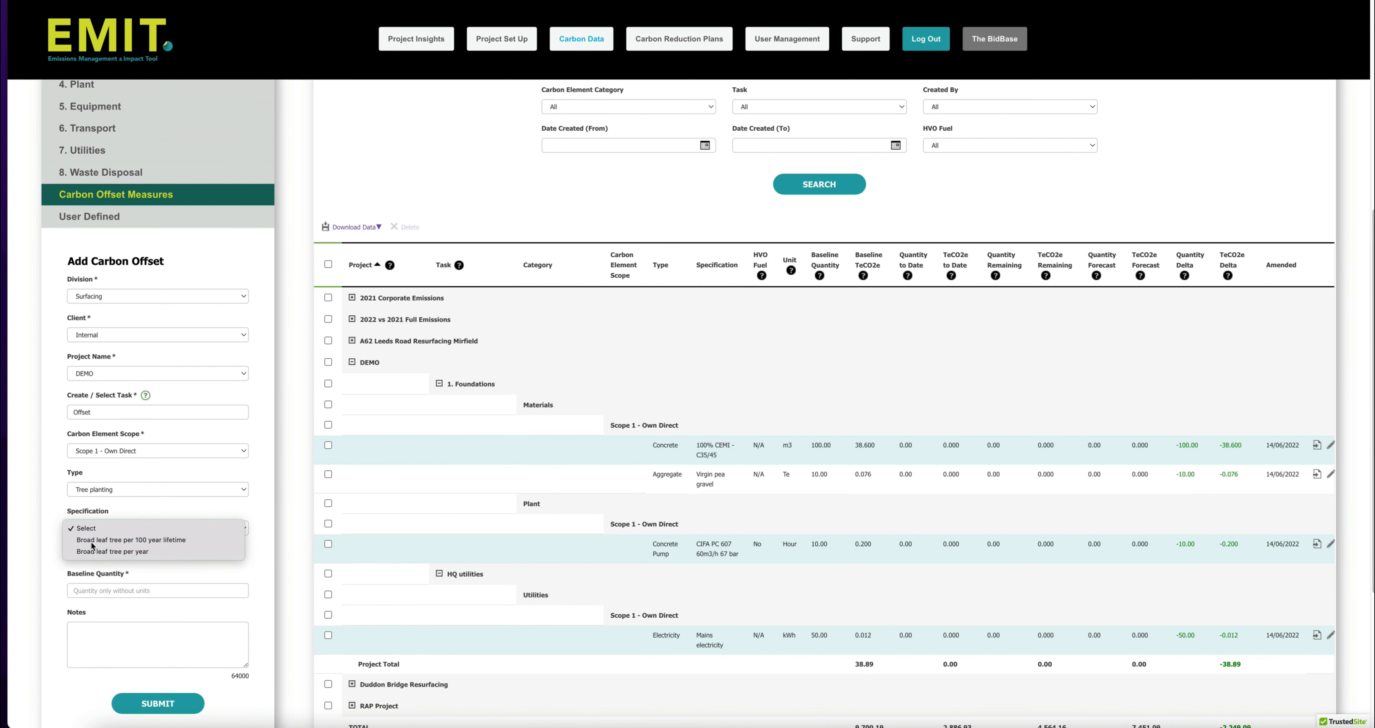
{"action": "left_click", "coordinate": [89, 540]}
Enter a baseline quantity of 500 and submit the tree planting offset entry.
{"action": "scroll", "coordinate": [96, 550], "scroll_direction": "down", "scroll_amount": 1}
{"action": "left_click", "coordinate": [96, 545]}
{"action": "type", "text": "500"}
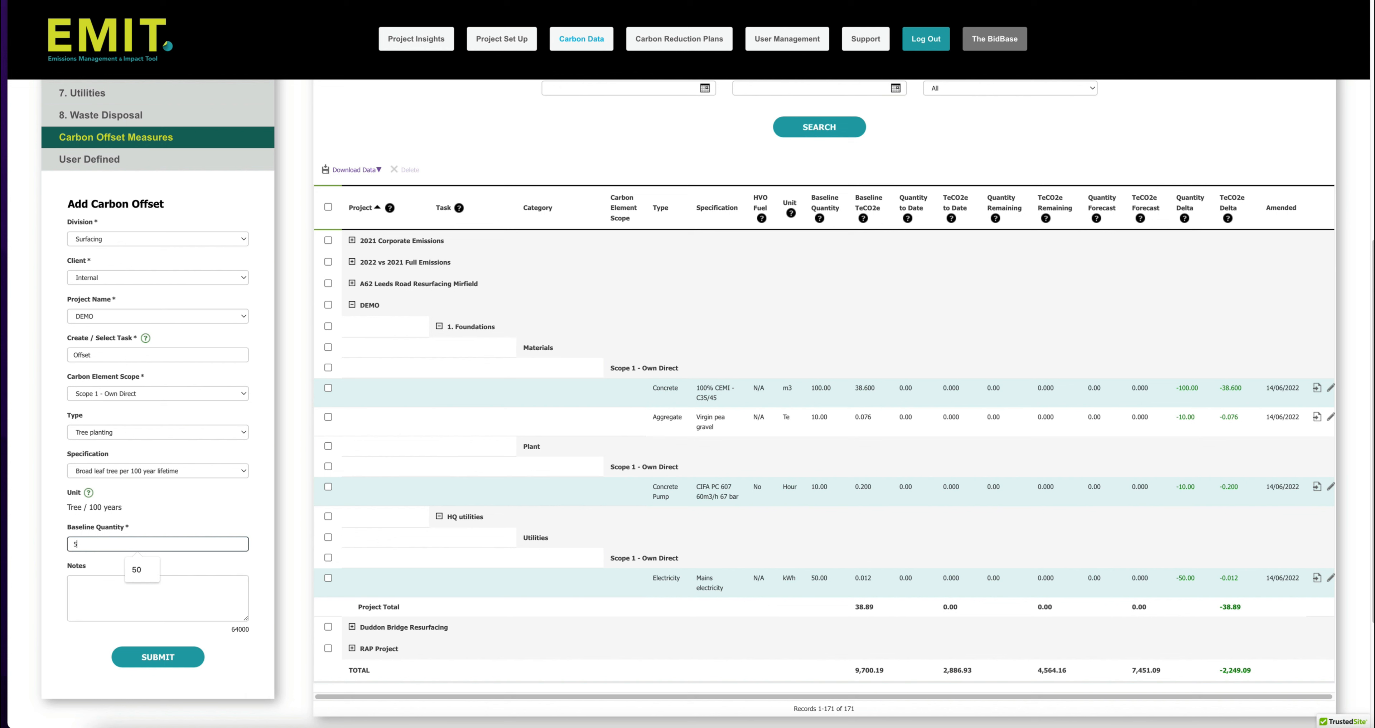
{"action": "key", "text": "Return"}
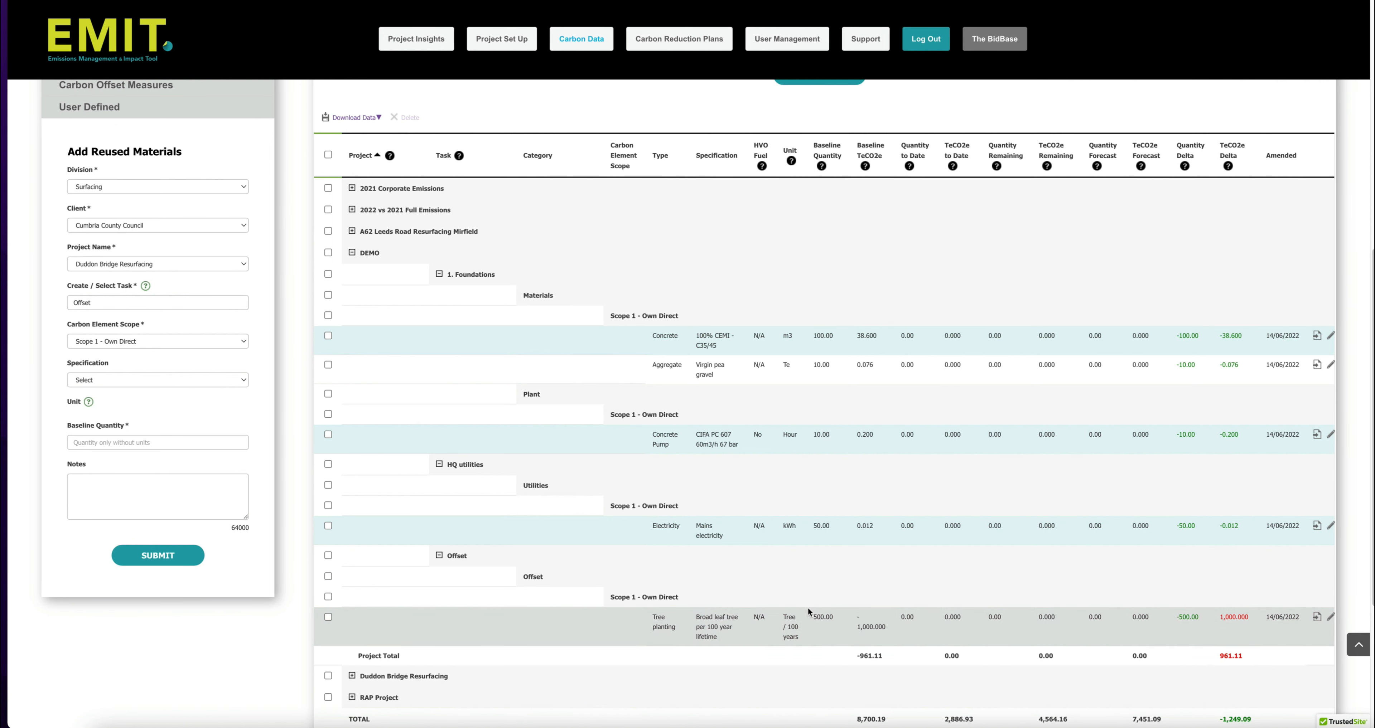
{"action": "scroll", "coordinate": [780, 227], "scroll_direction": "up", "scroll_amount": 6}
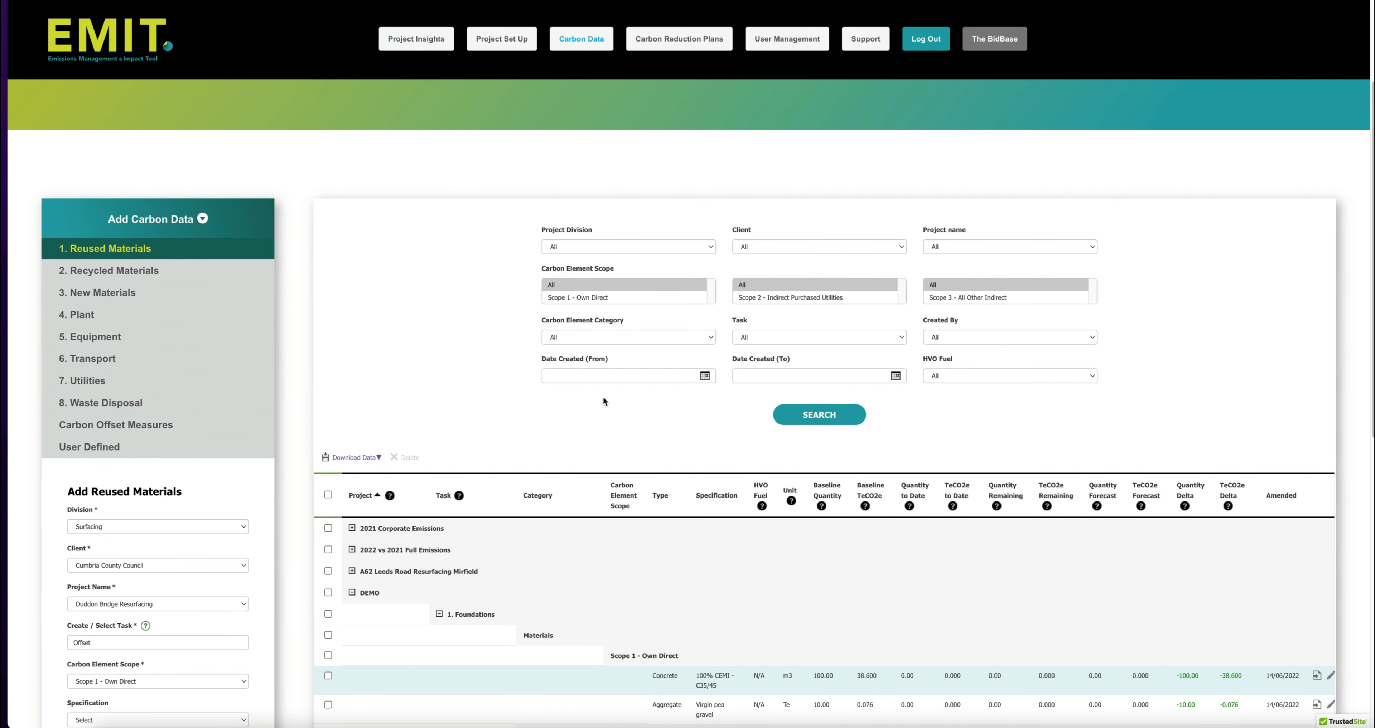
{"action": "scroll", "coordinate": [785, 427], "scroll_direction": "down", "scroll_amount": 5}
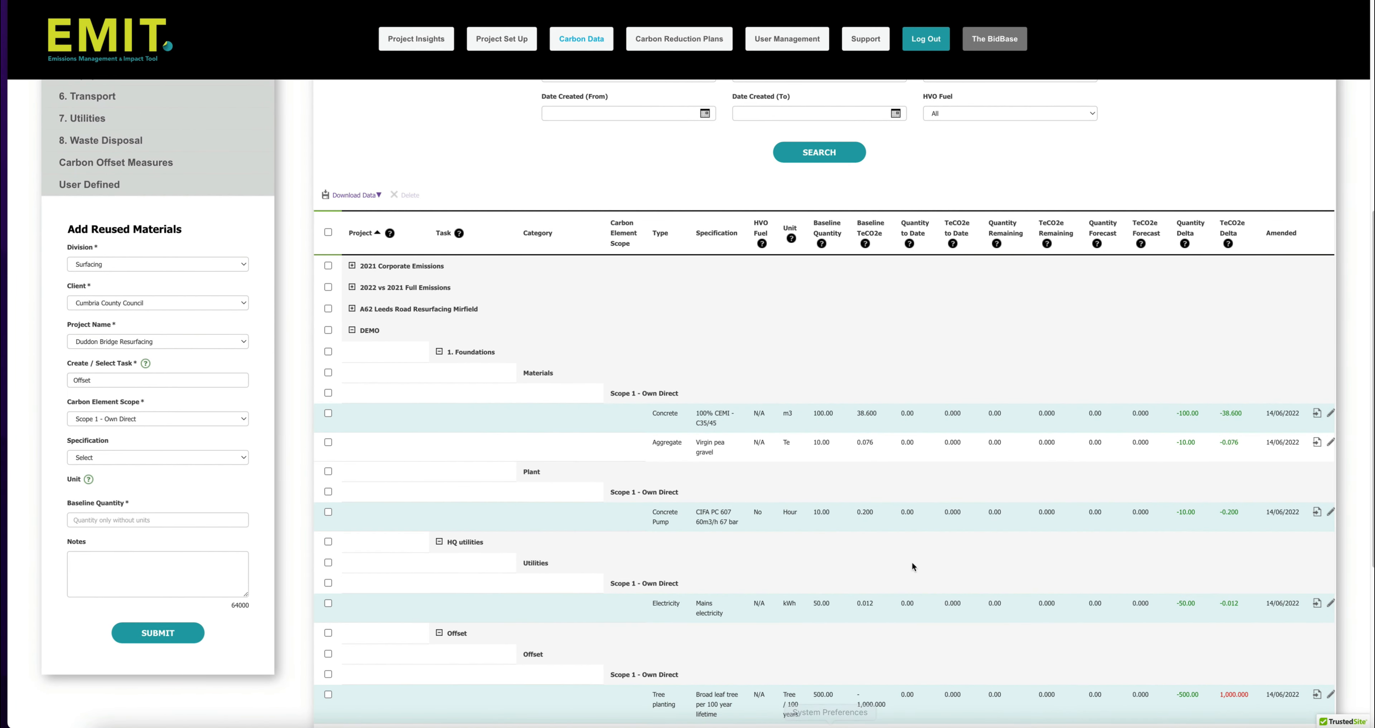
{"action": "scroll", "coordinate": [697, 404], "scroll_direction": "up", "scroll_amount": 3}
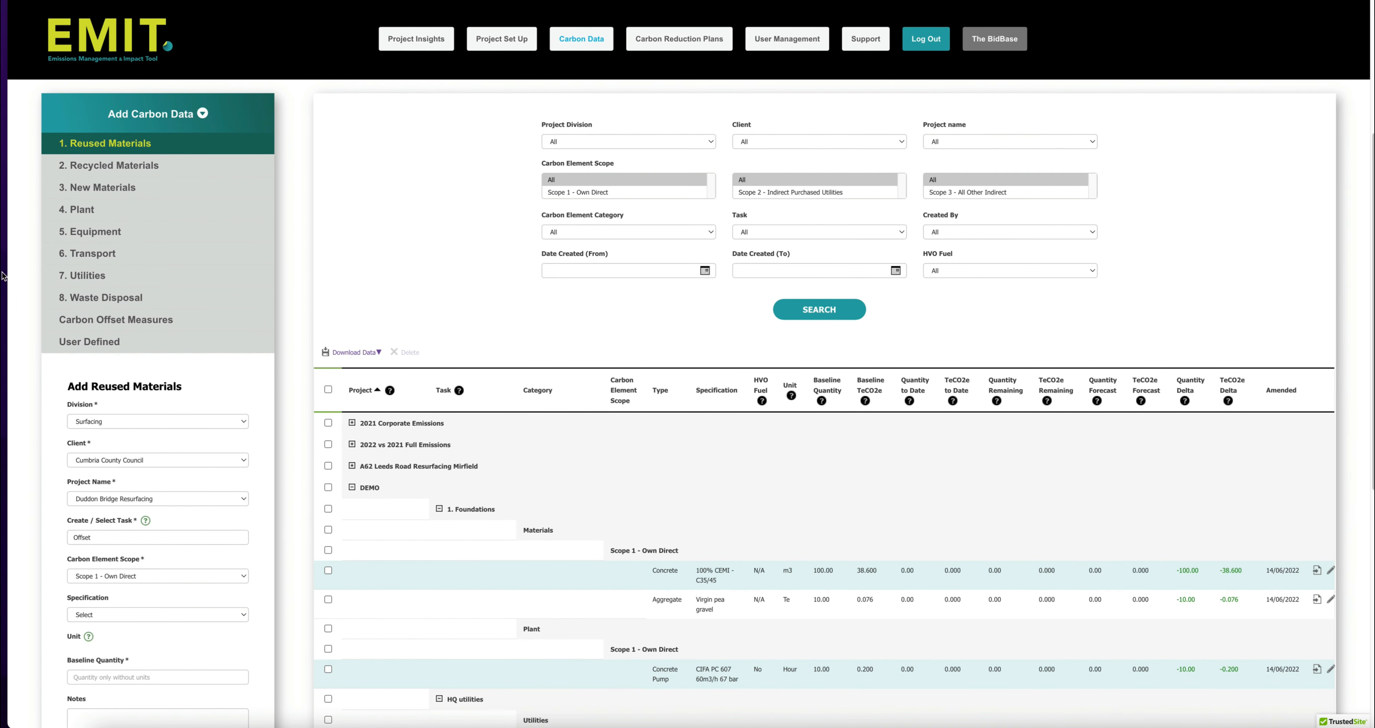